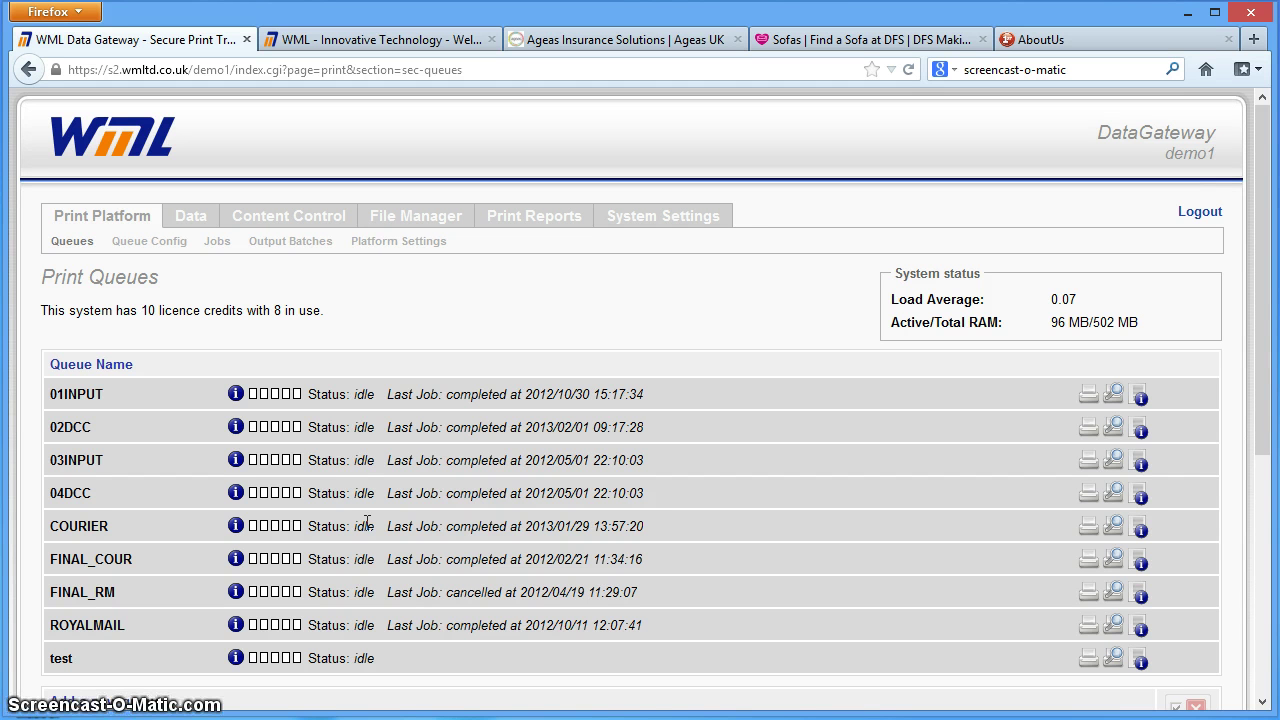
- View the Ageas Insurance Solutions web page, then return to the Data Gateway
left_click(650, 40)
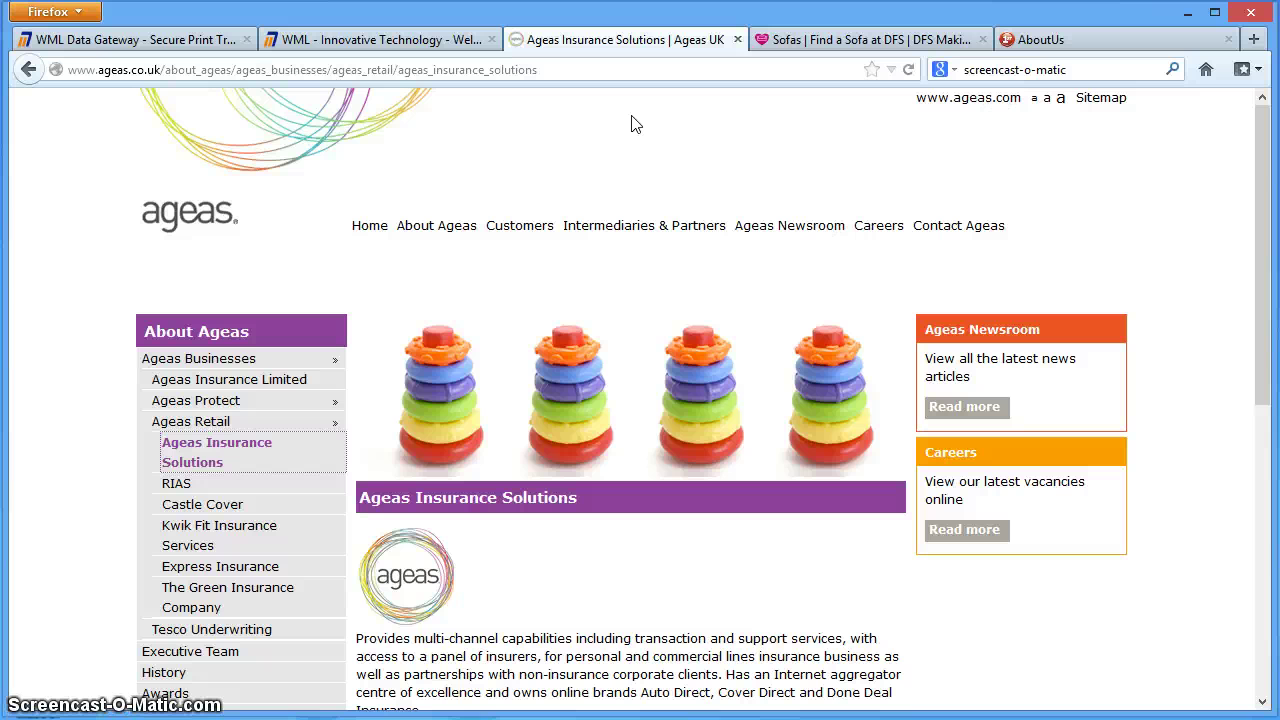
left_click(555, 157)
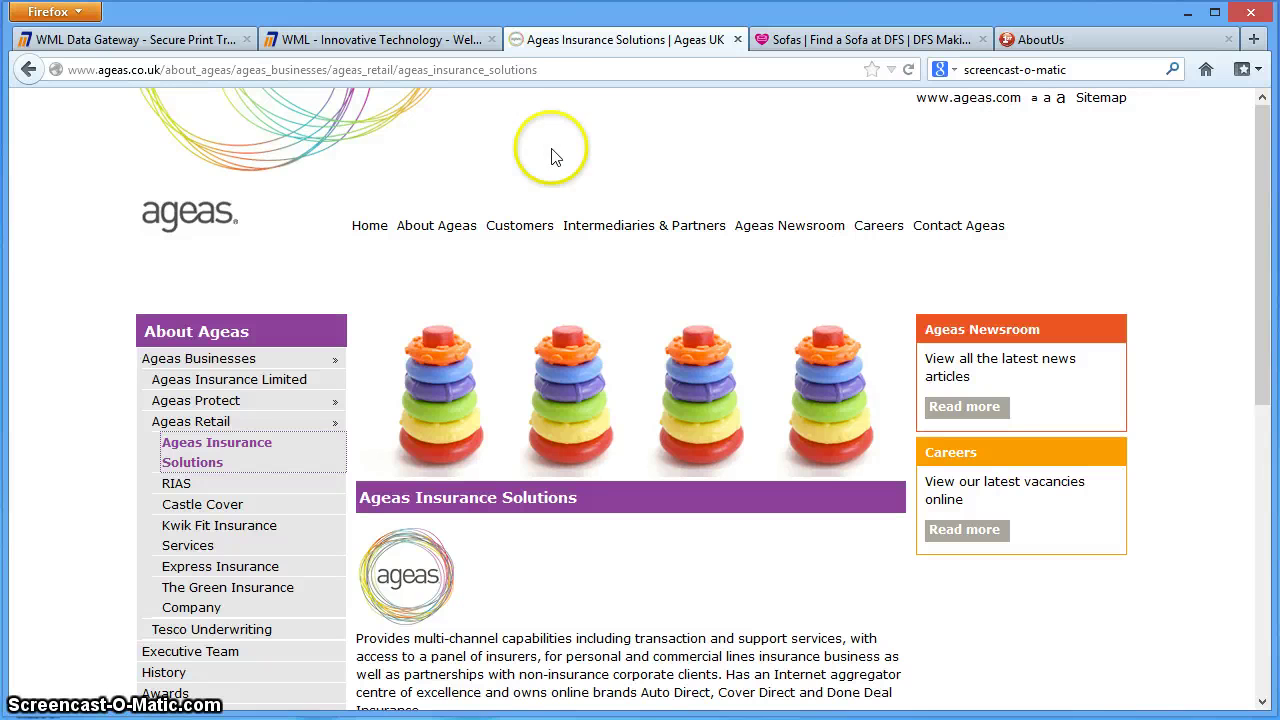
left_click(186, 45)
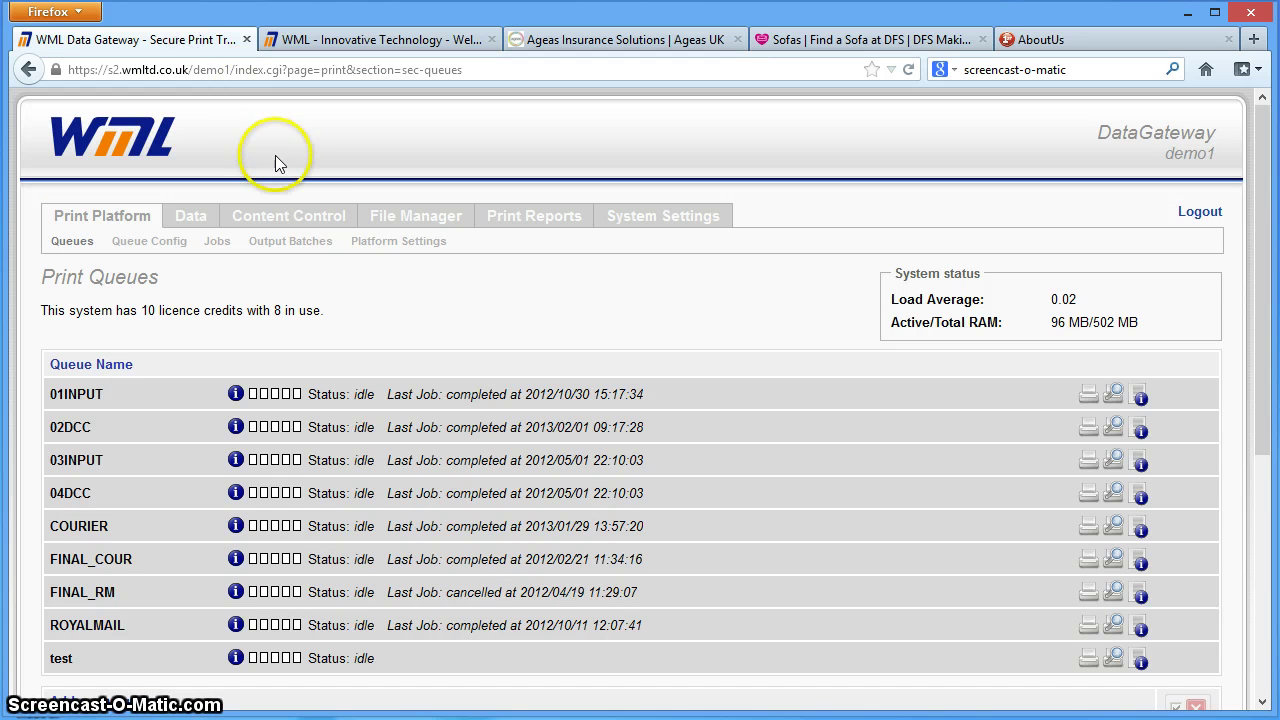
- Display the DCC held documents under Content Control and dismiss the notification
mouse_move(286, 221)
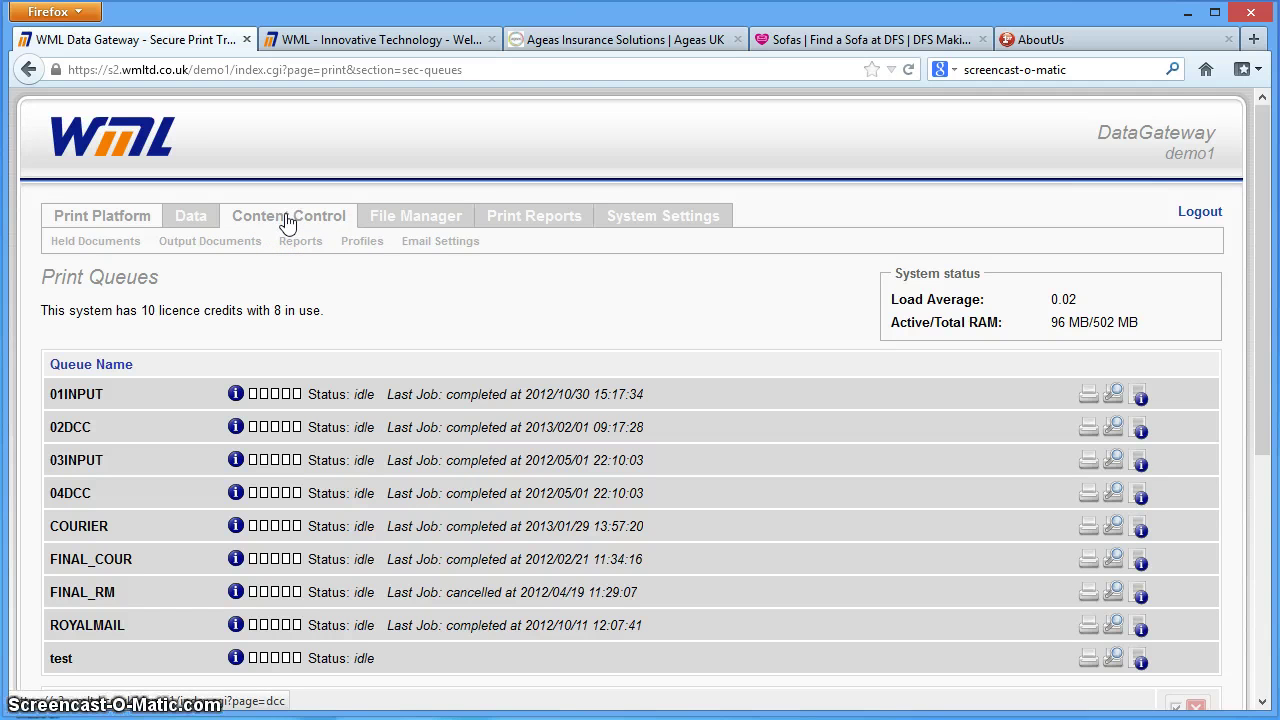
left_click(286, 219)
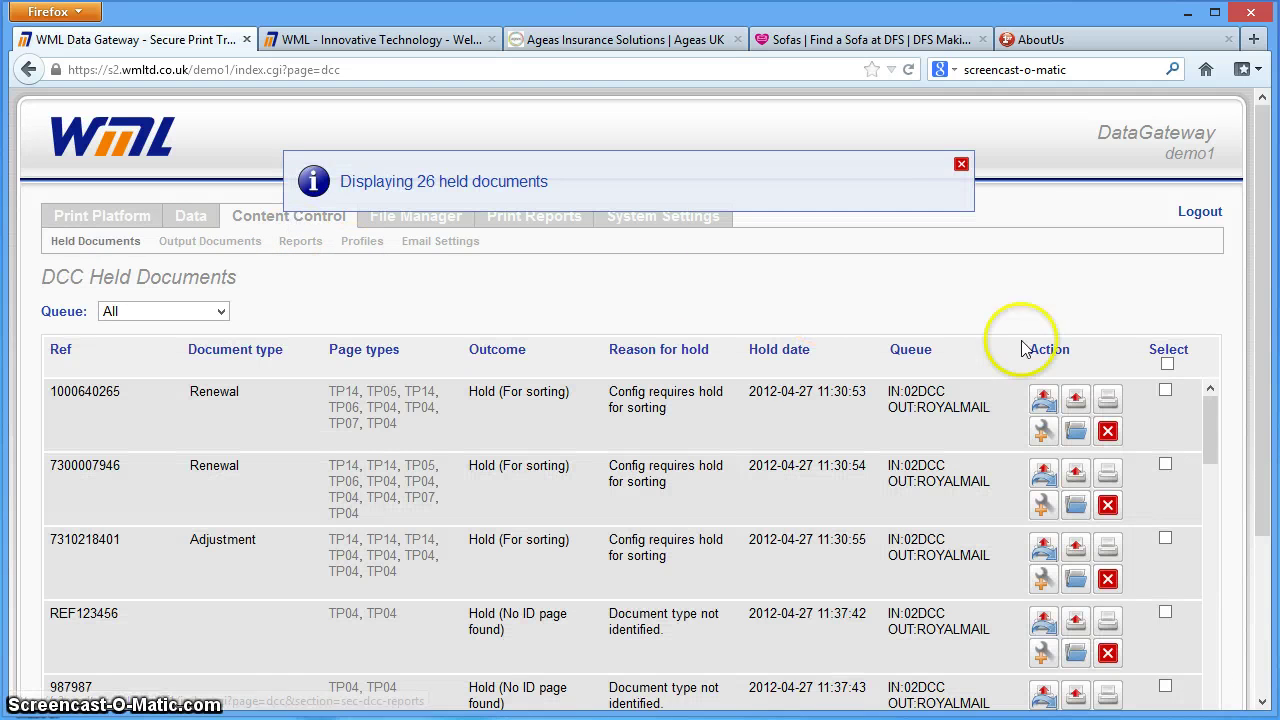
left_click_drag(1260, 330, 1256, 420)
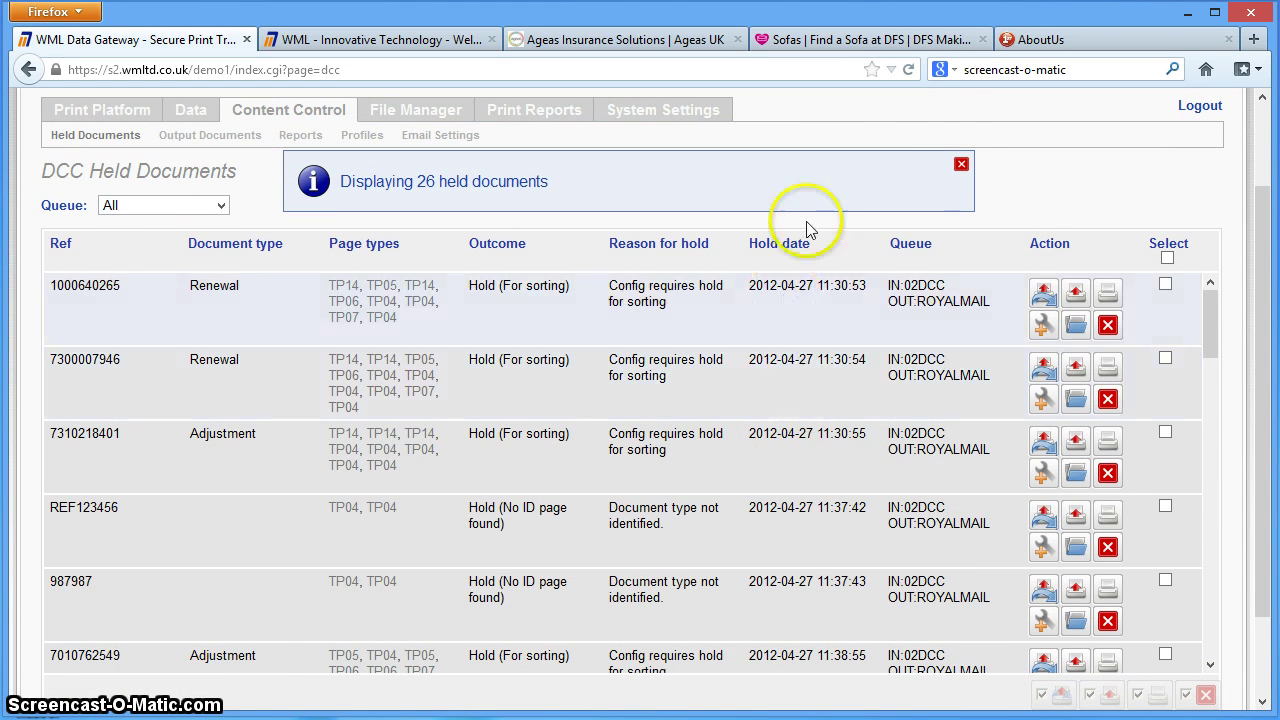
left_click(960, 166)
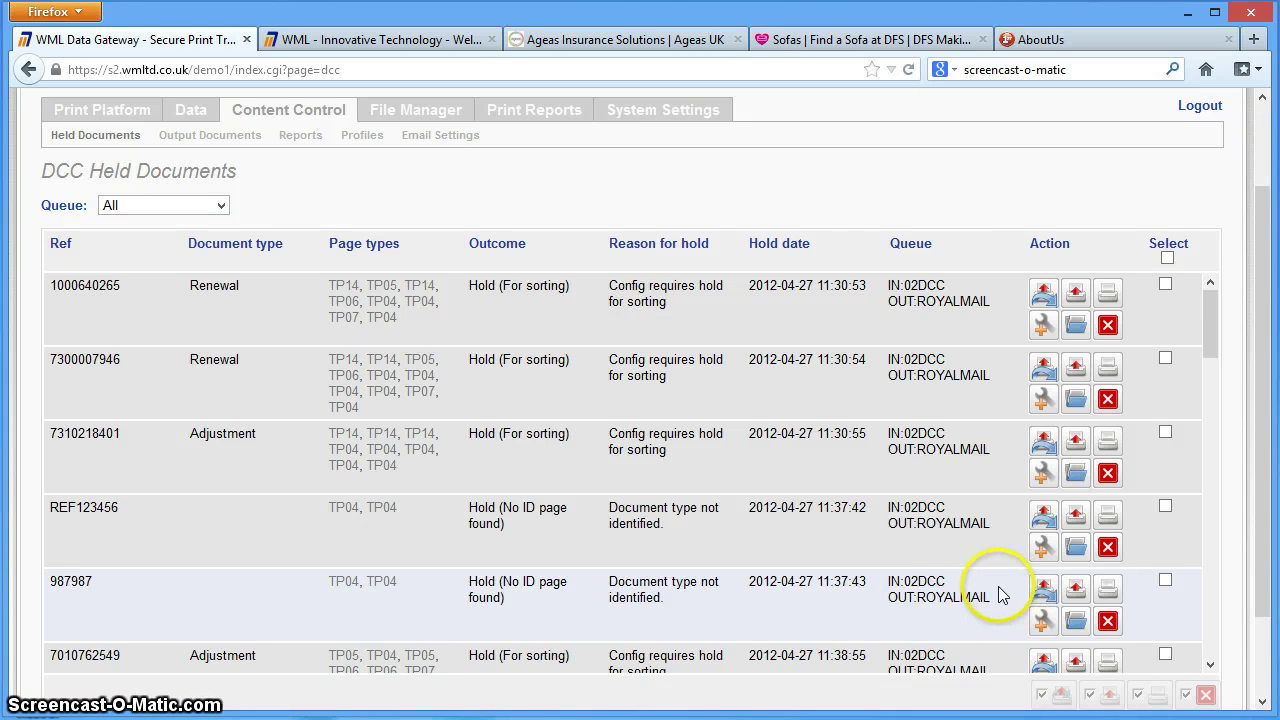
- View the held document 987987 as a PDF, then return to the held documents list and dismiss the notification
left_click(1078, 621)
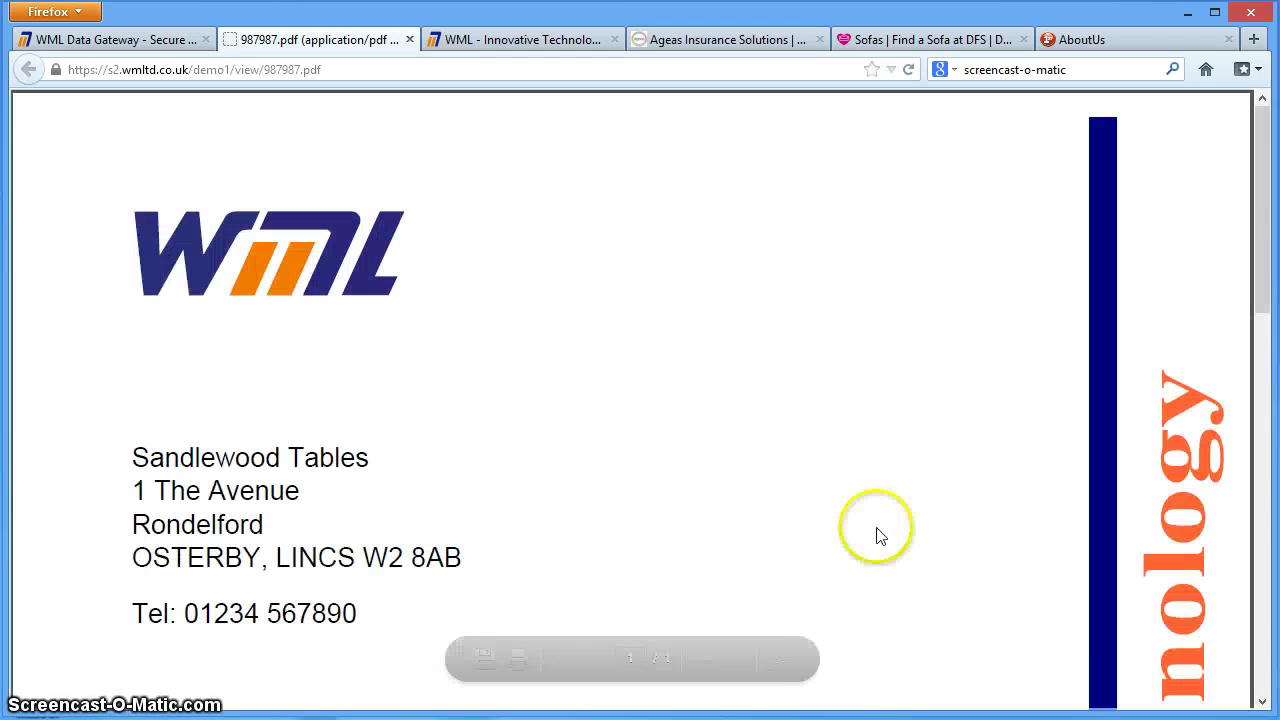
left_click(1265, 272)
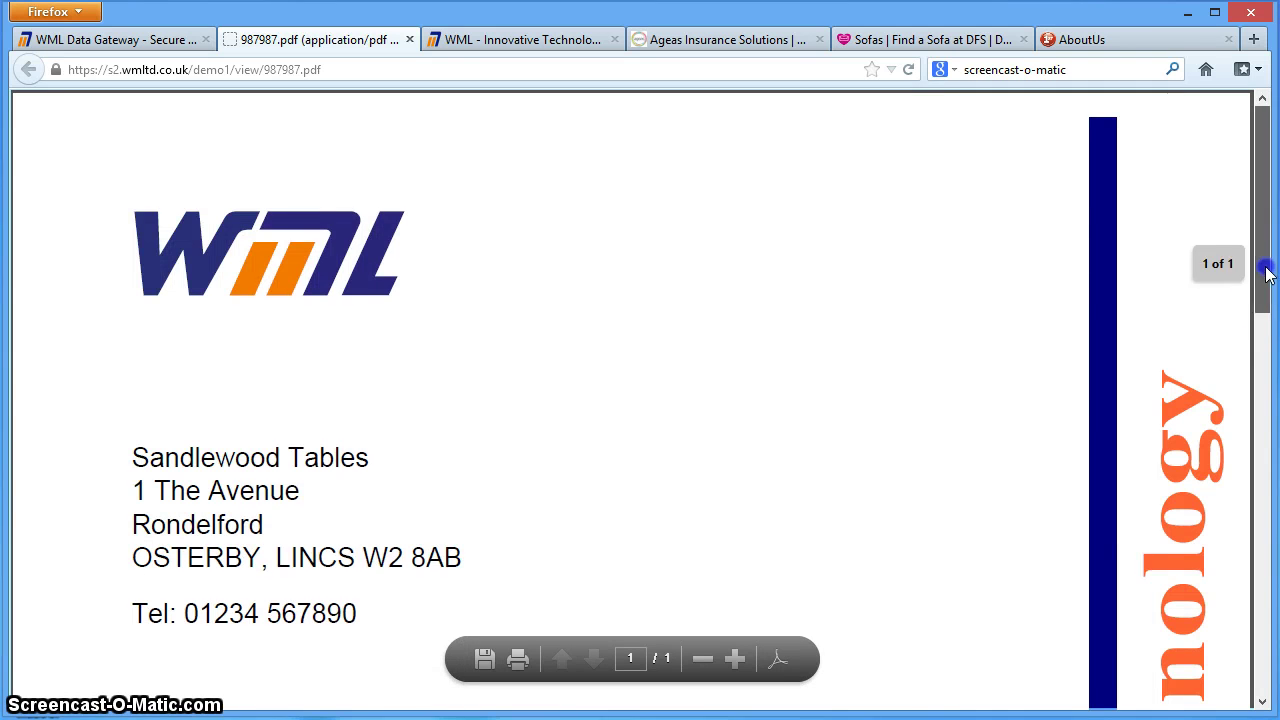
left_click_drag(1266, 272, 1274, 387)
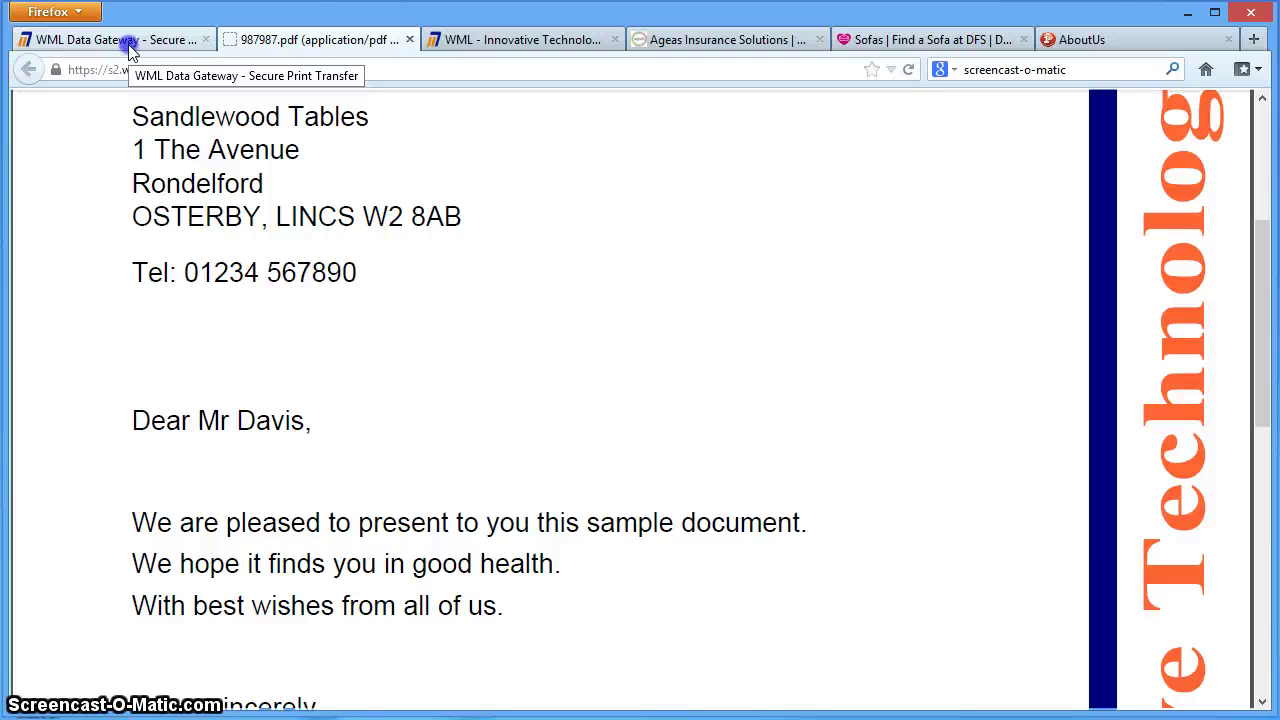
left_click(128, 42)
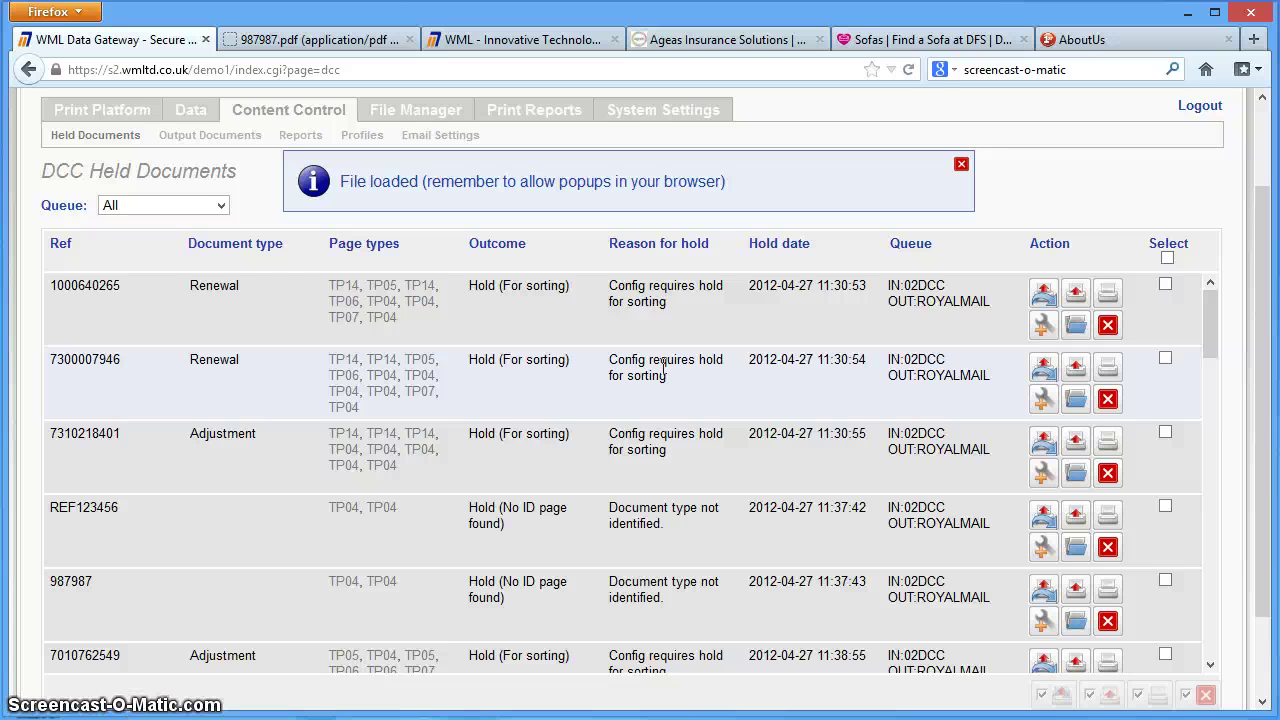
left_click(961, 163)
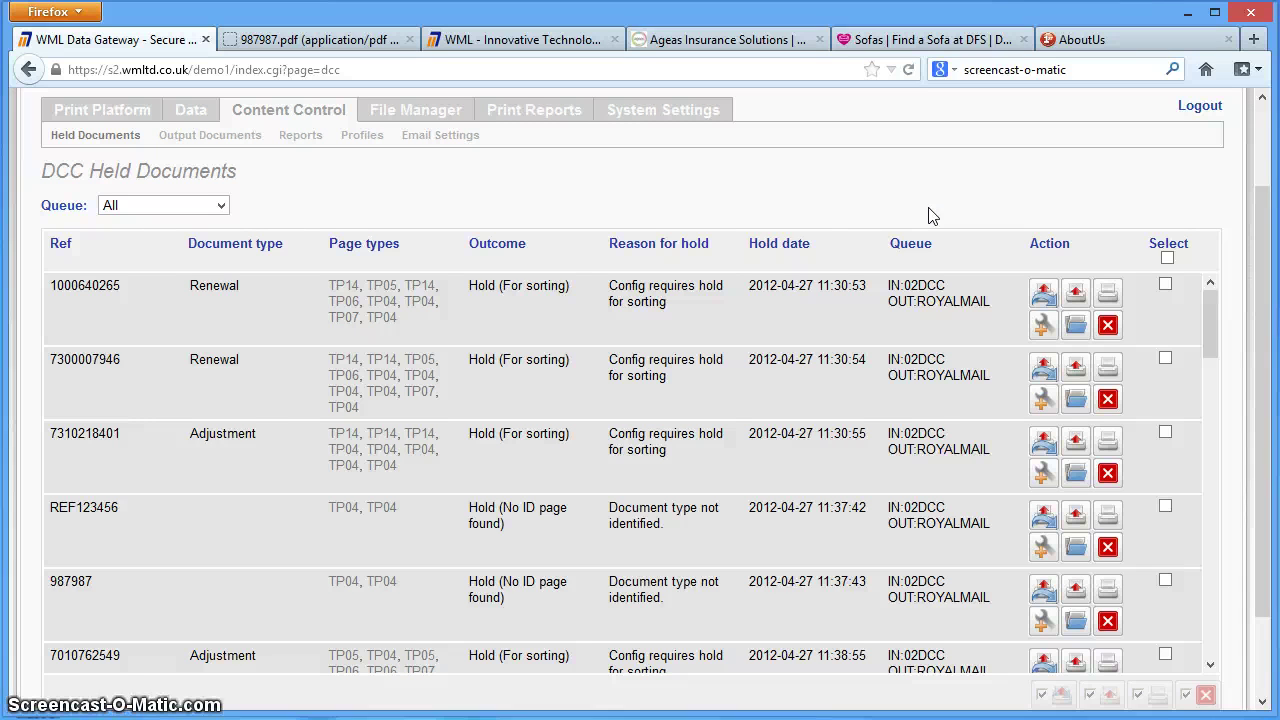
- Open the content control profile JFSCHED and review its '04 Schedule' page type configuration
left_click(351, 145)
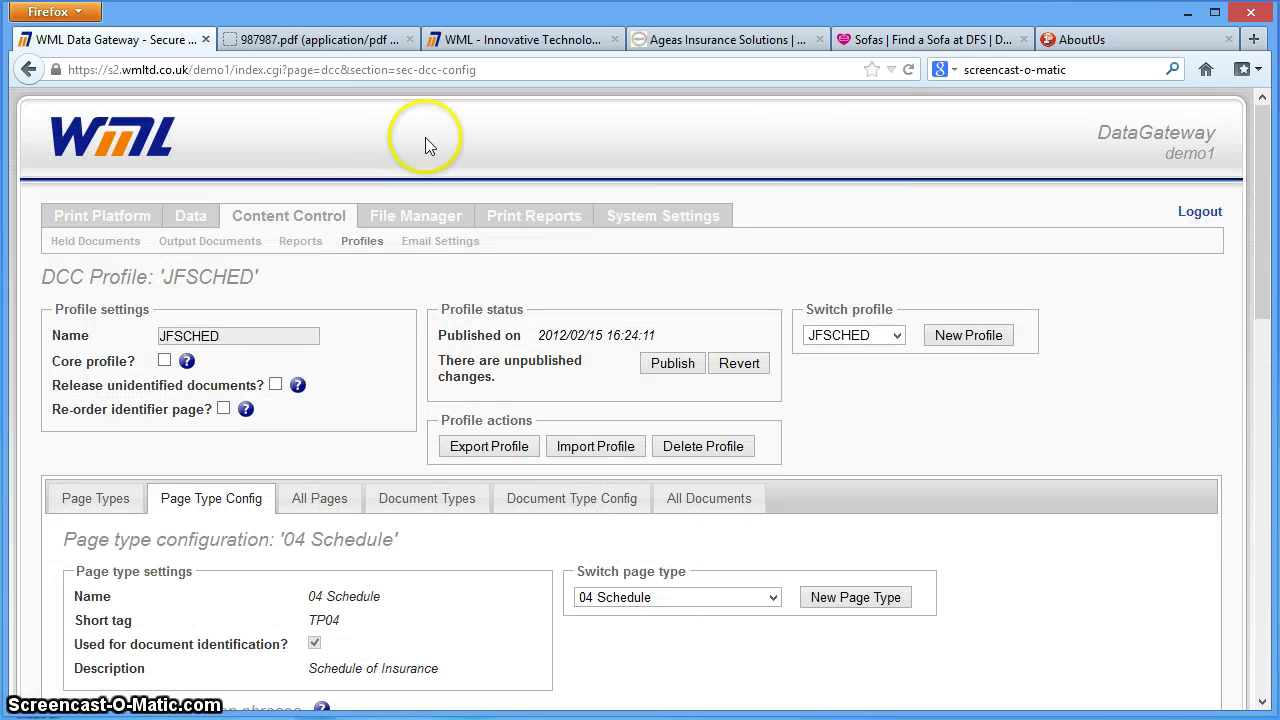
left_click(1262, 181)
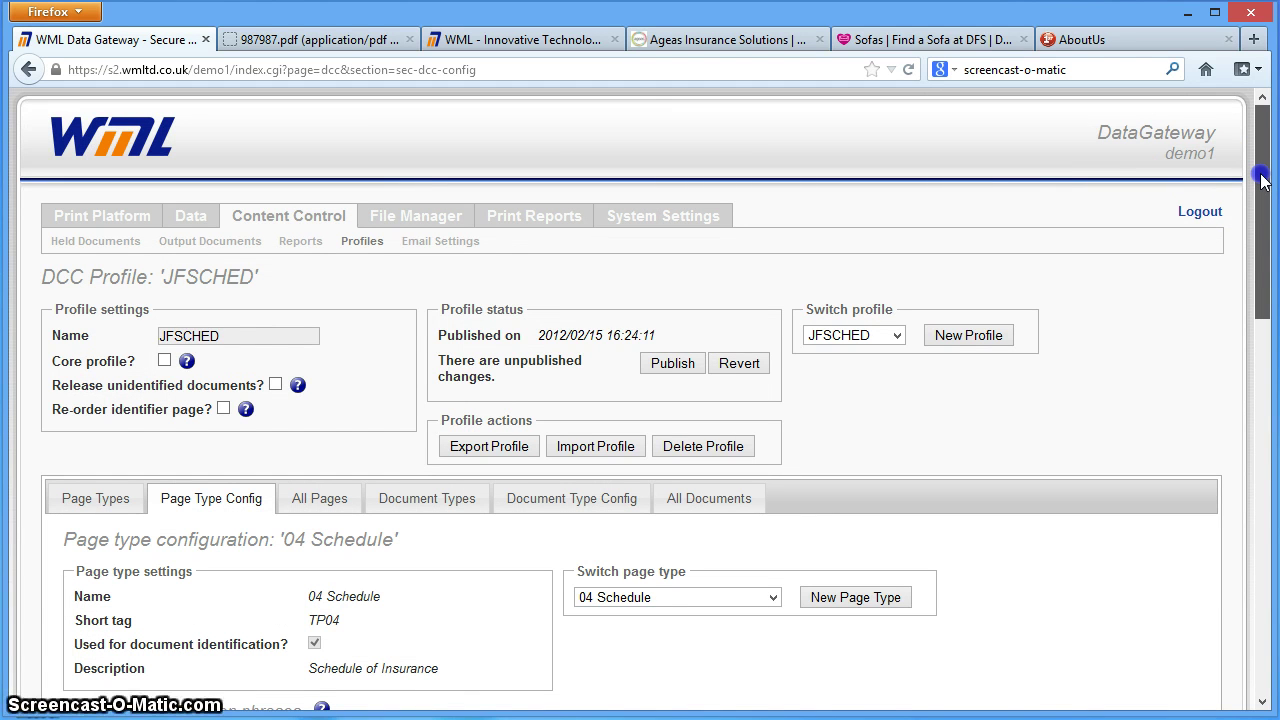
left_click_drag(1262, 181, 1262, 268)
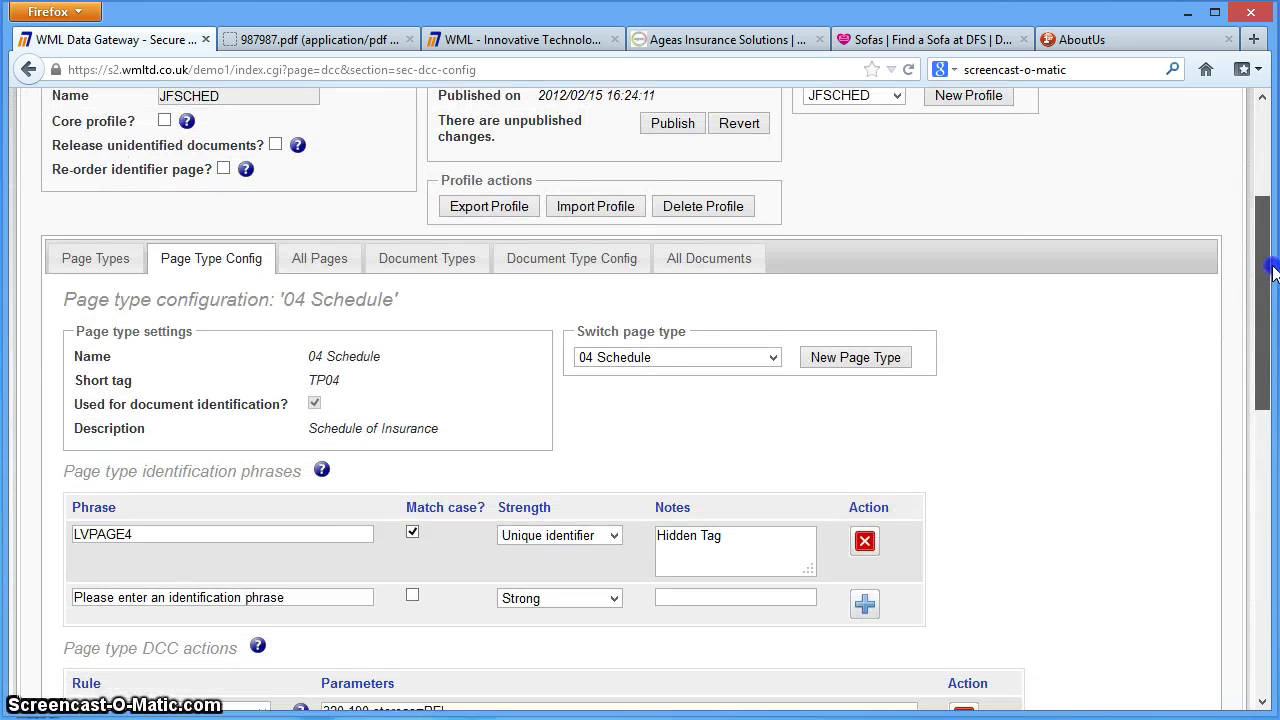
- Open the profile's 'Adjustment' document type configuration and review its name and identification phrases
left_click(566, 262)
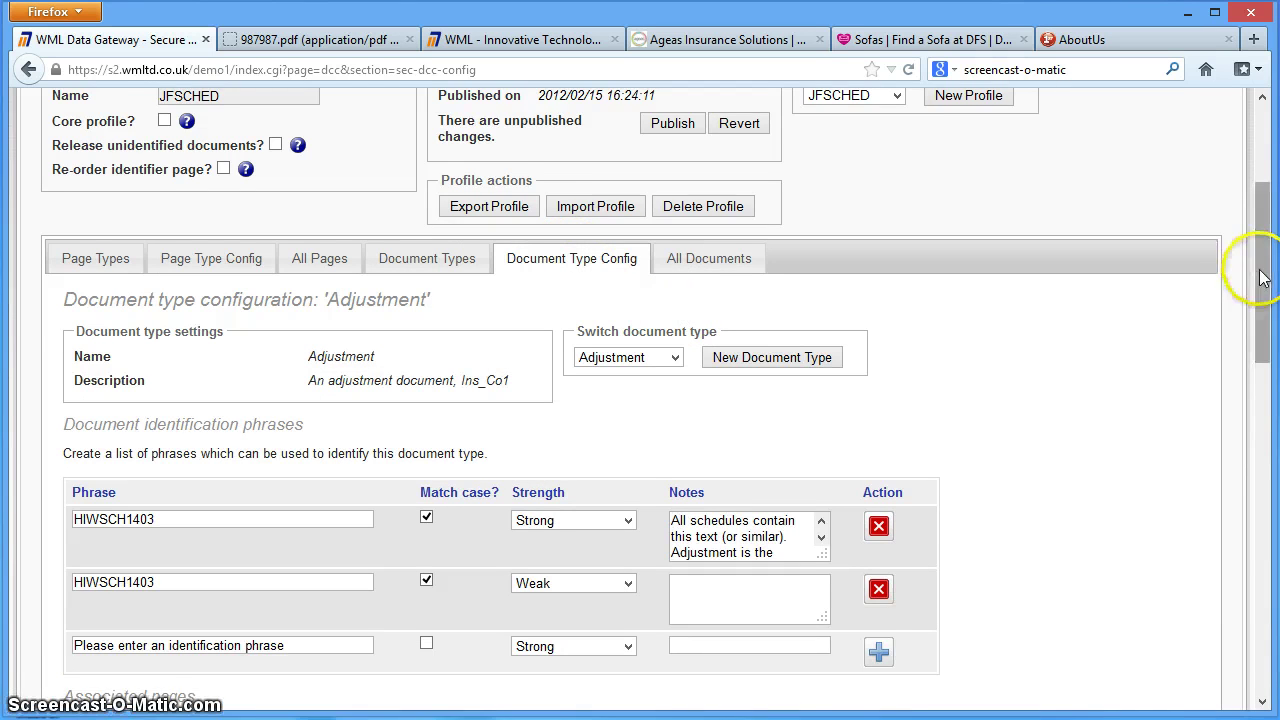
left_click_drag(1260, 277, 1264, 350)
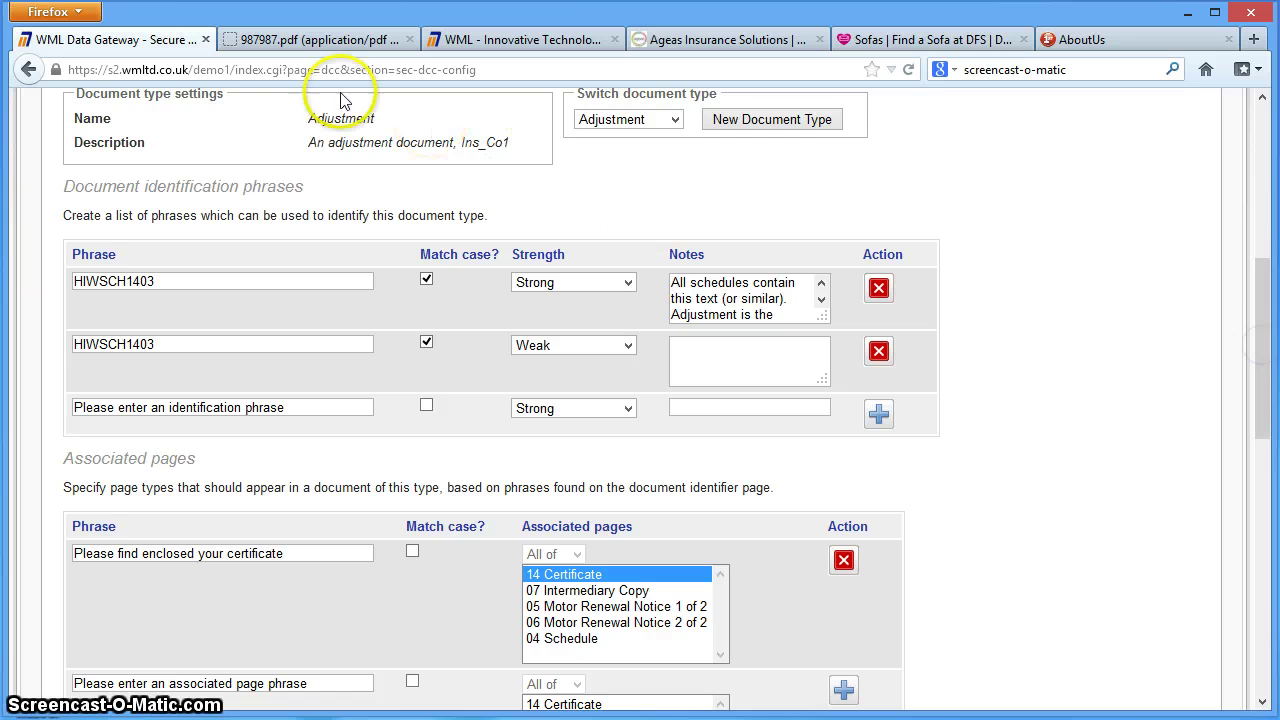
left_click(318, 118)
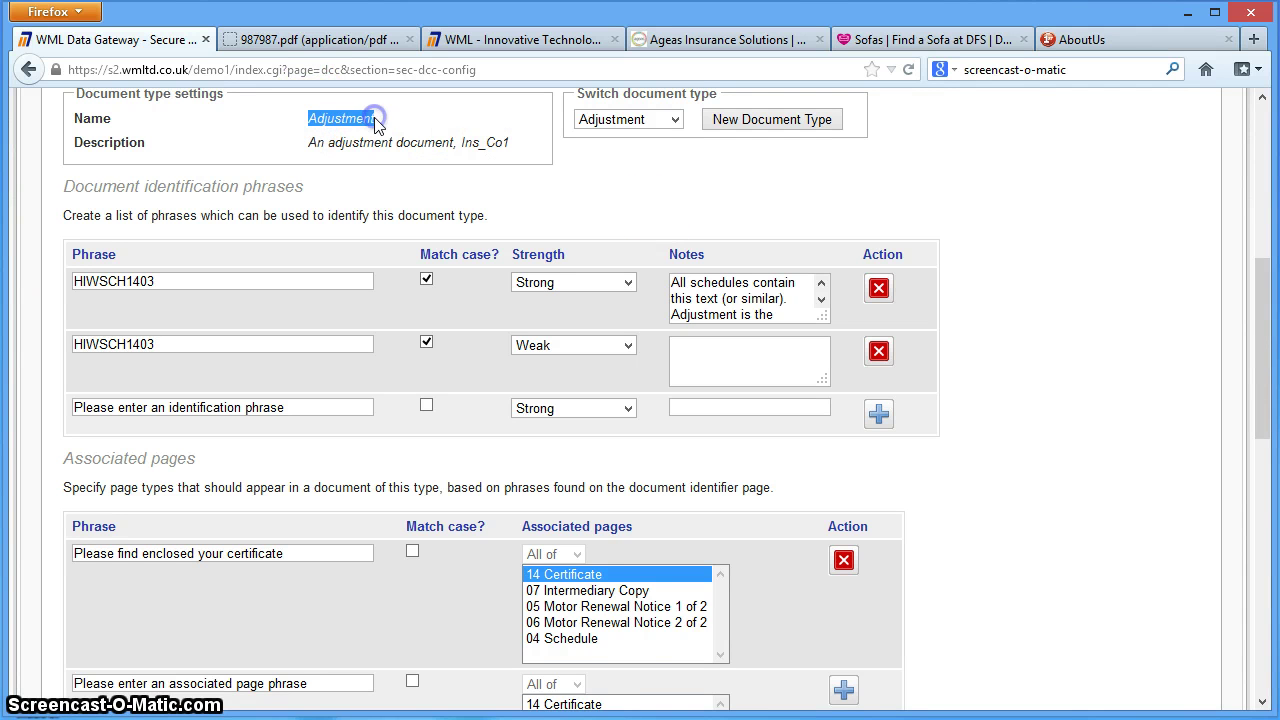
left_click(1047, 449)
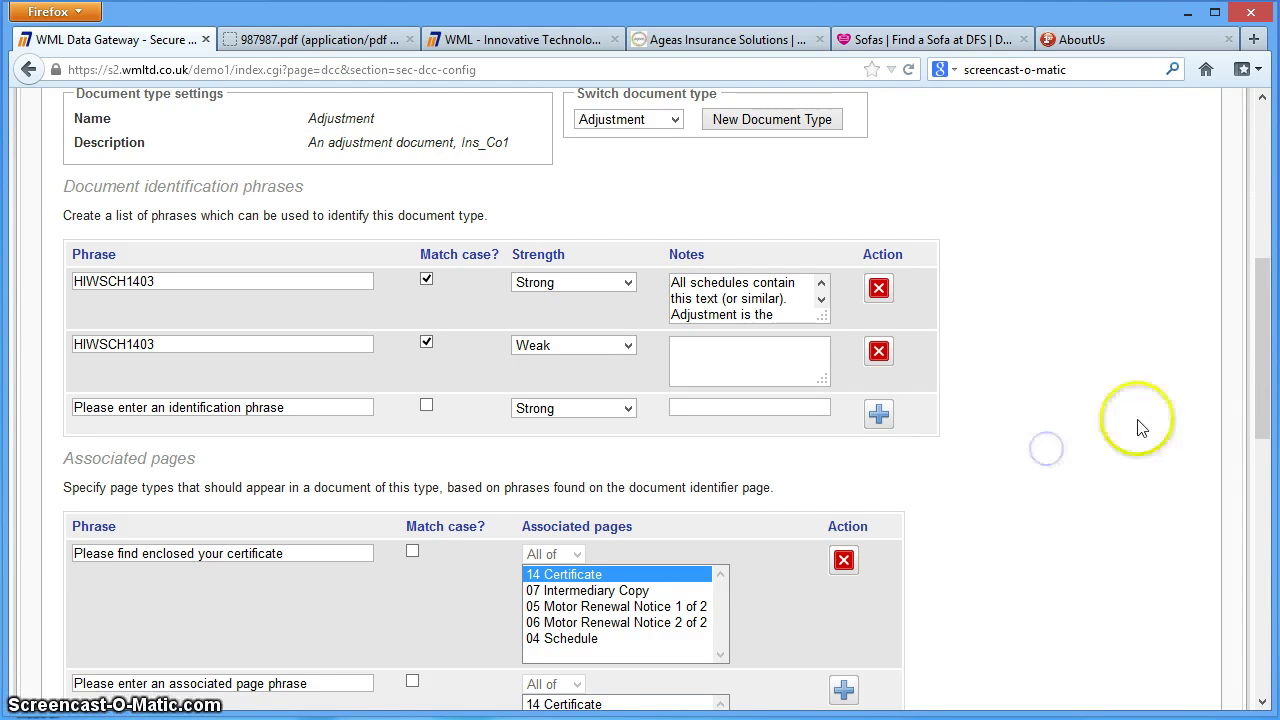
- Examine the Adjustment document type's associated pages, including the 'Please find enclosed your certificate' phrase, and its DCC actions
left_click_drag(1262, 386, 1256, 480)
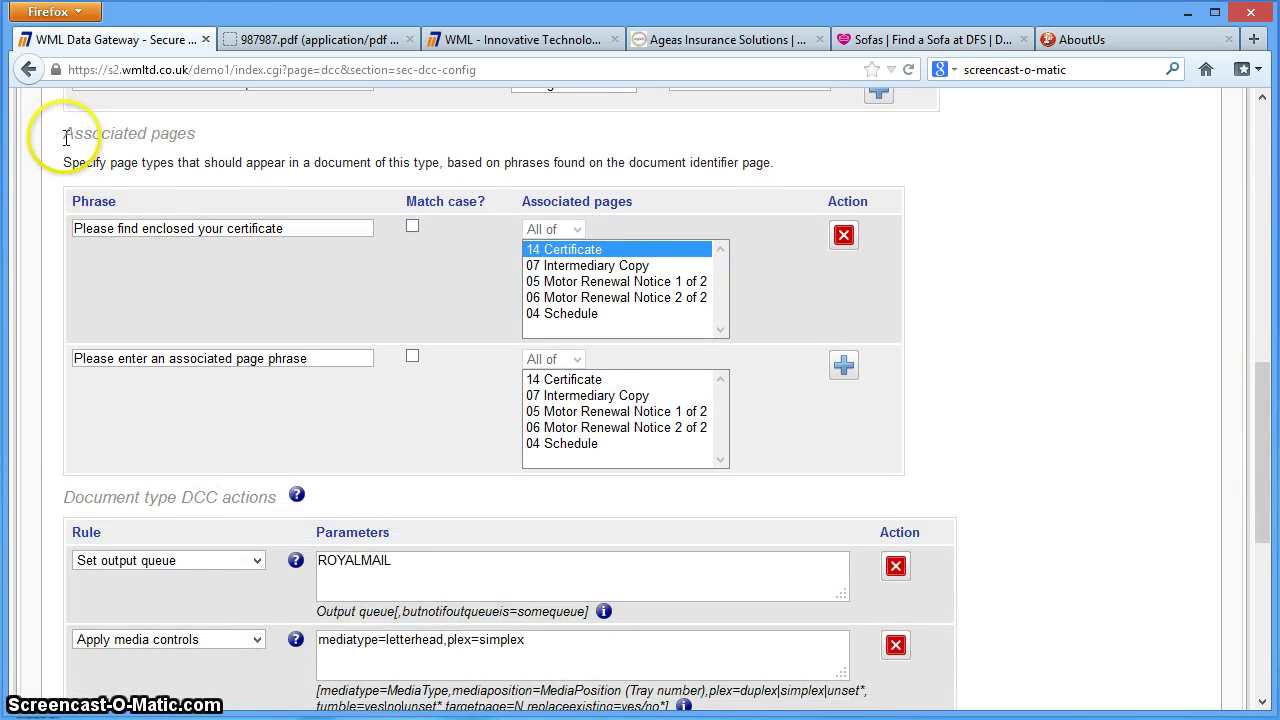
left_click_drag(65, 138, 209, 140)
left_click(213, 145)
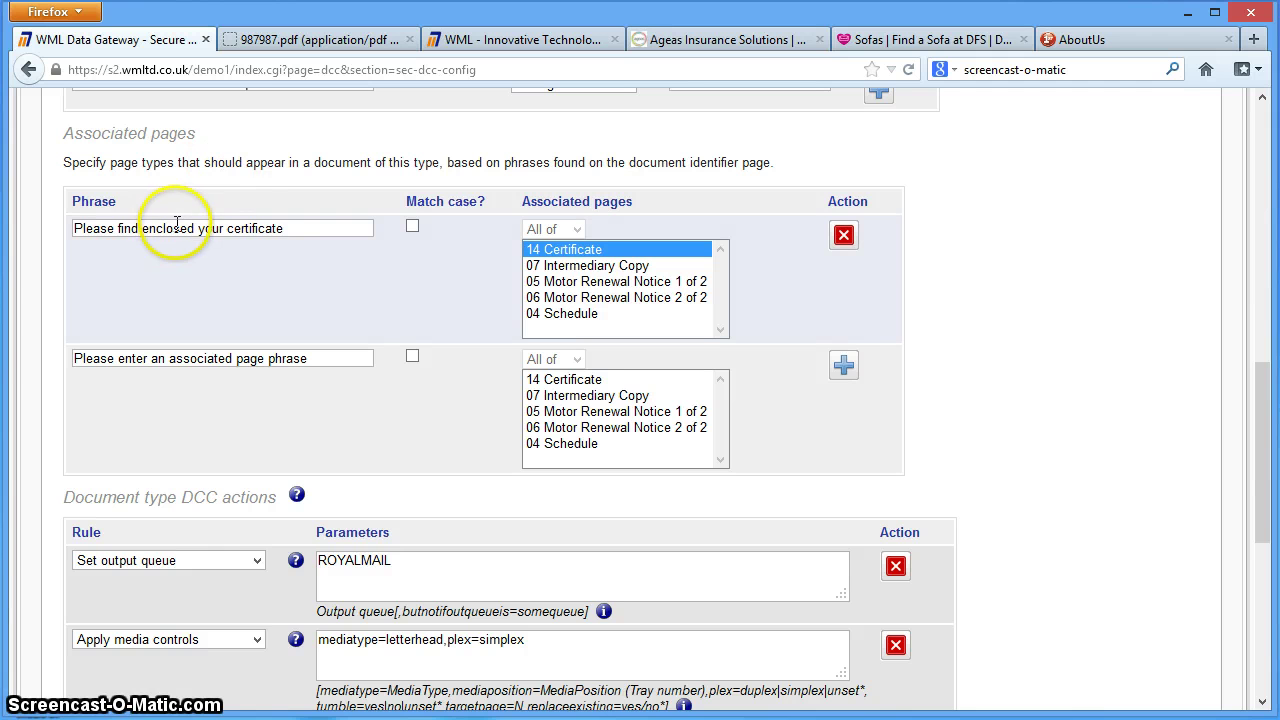
left_click(293, 230)
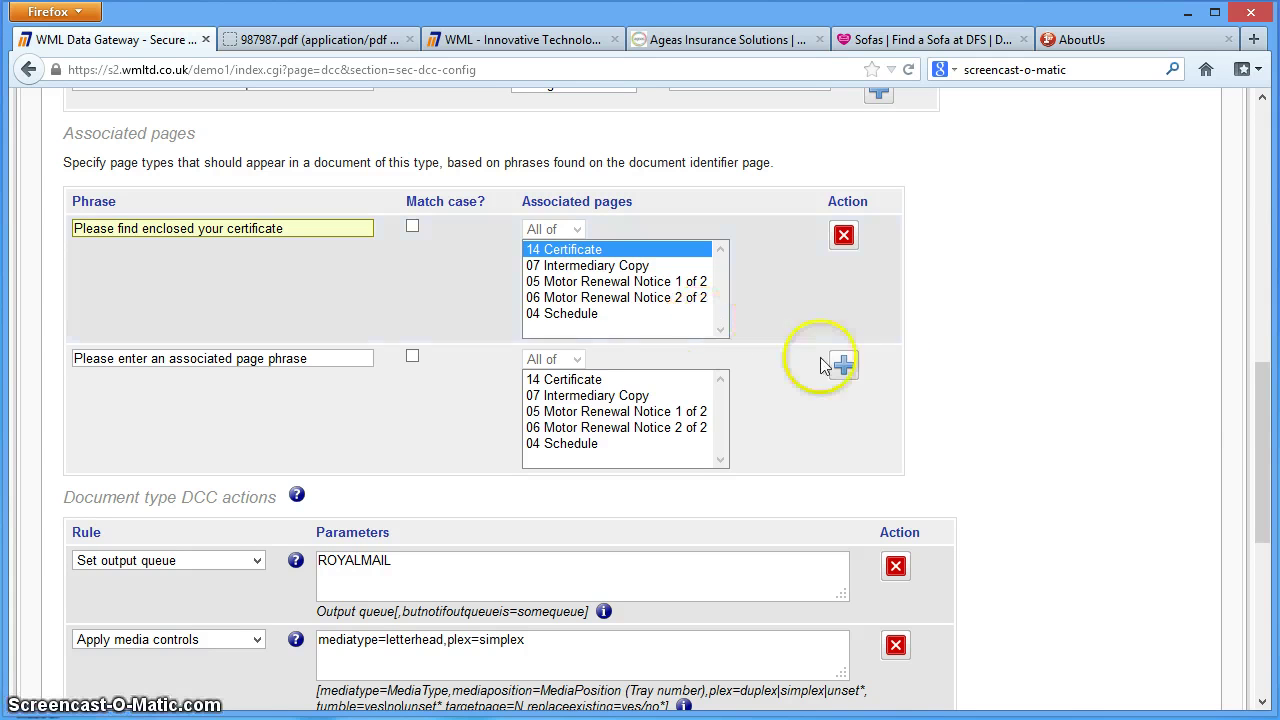
left_click_drag(1268, 438, 1265, 473)
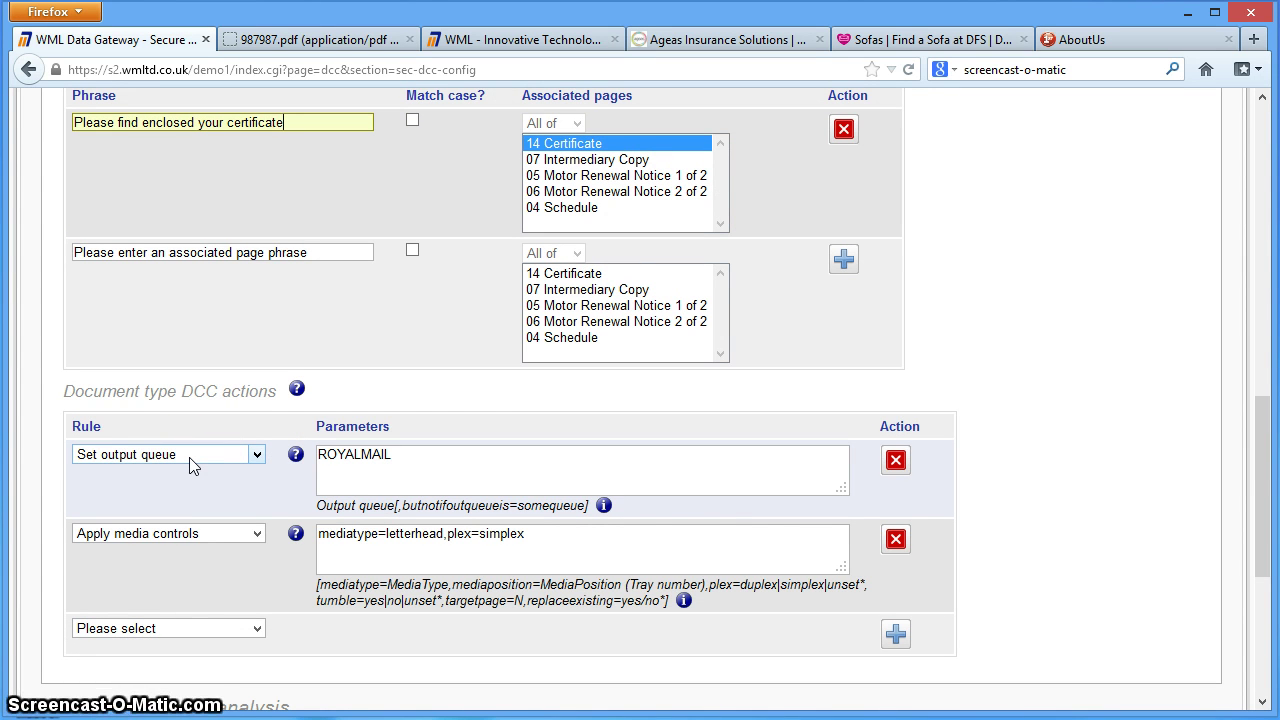
left_click(205, 538)
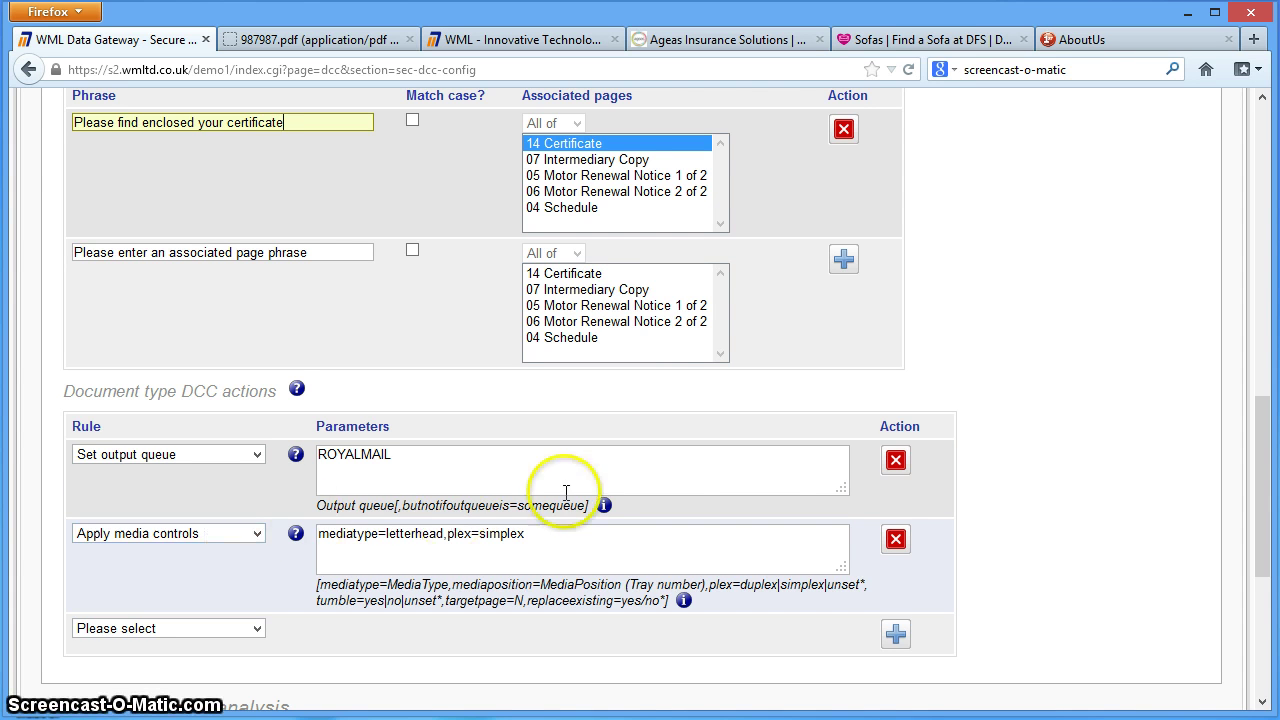
- Look at the exclusive brands offered on the DFS website, then return to the Data Gateway
left_click(929, 50)
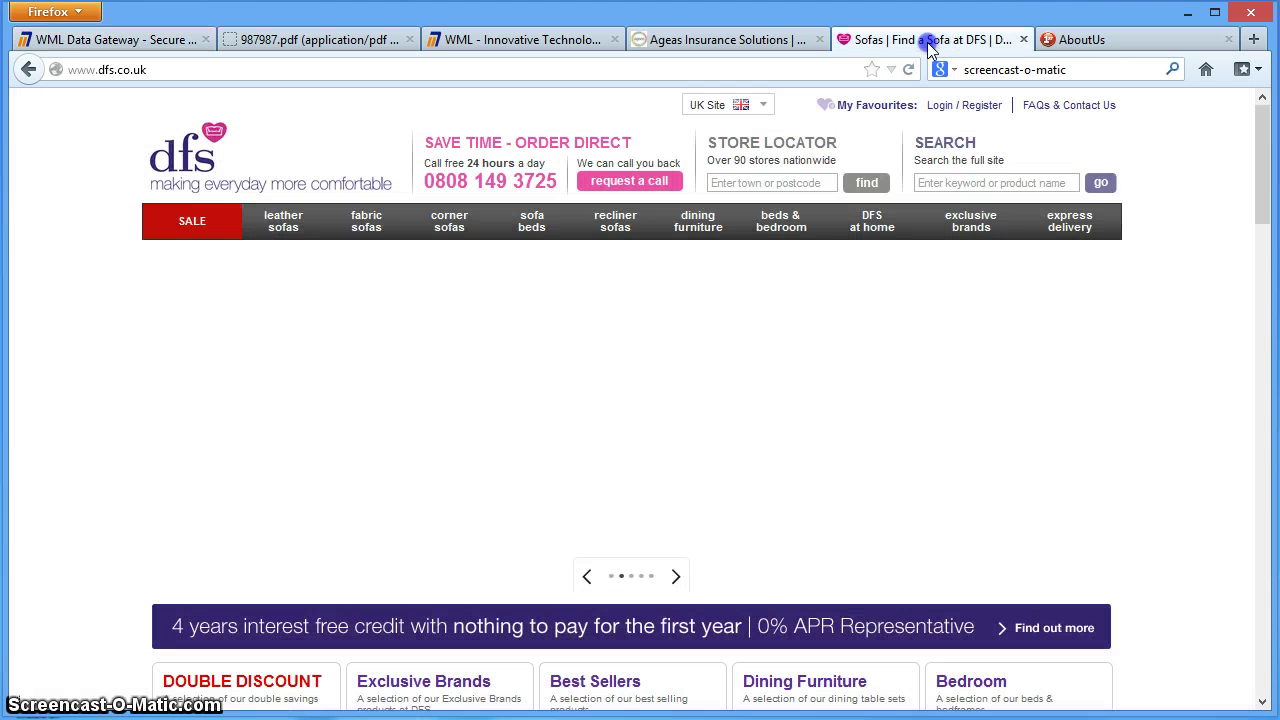
mouse_move(970, 222)
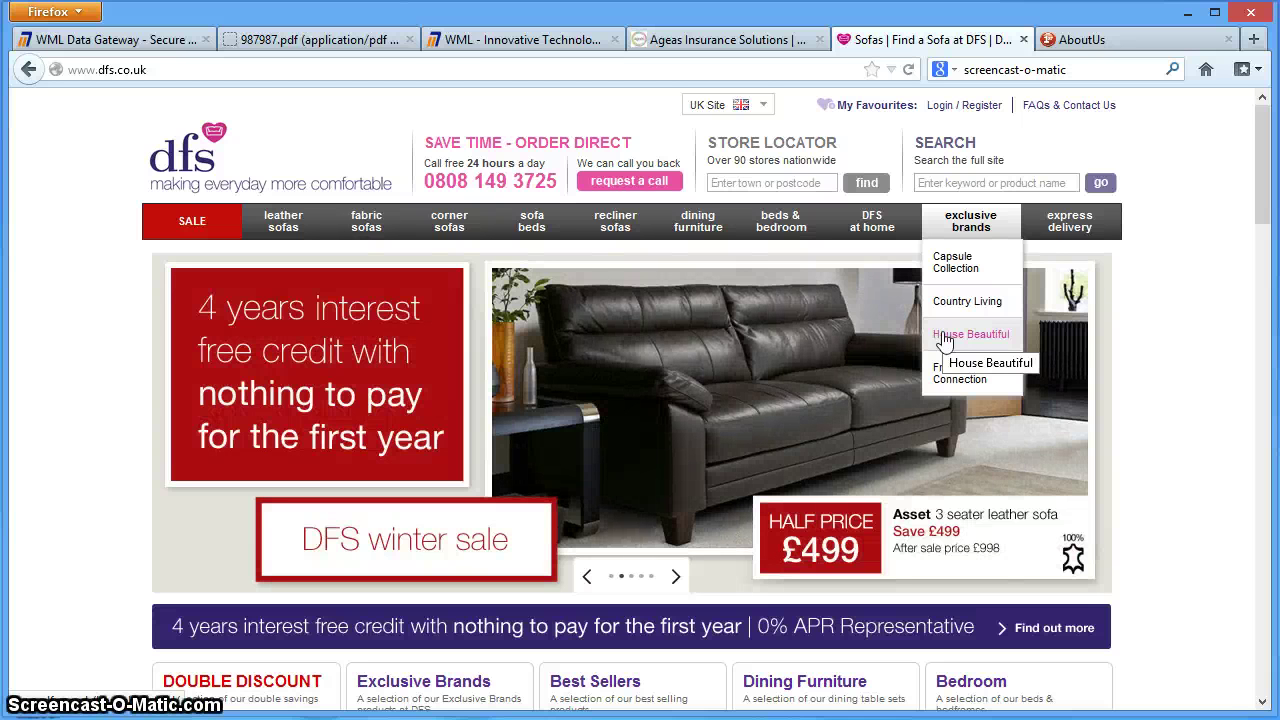
left_click(148, 40)
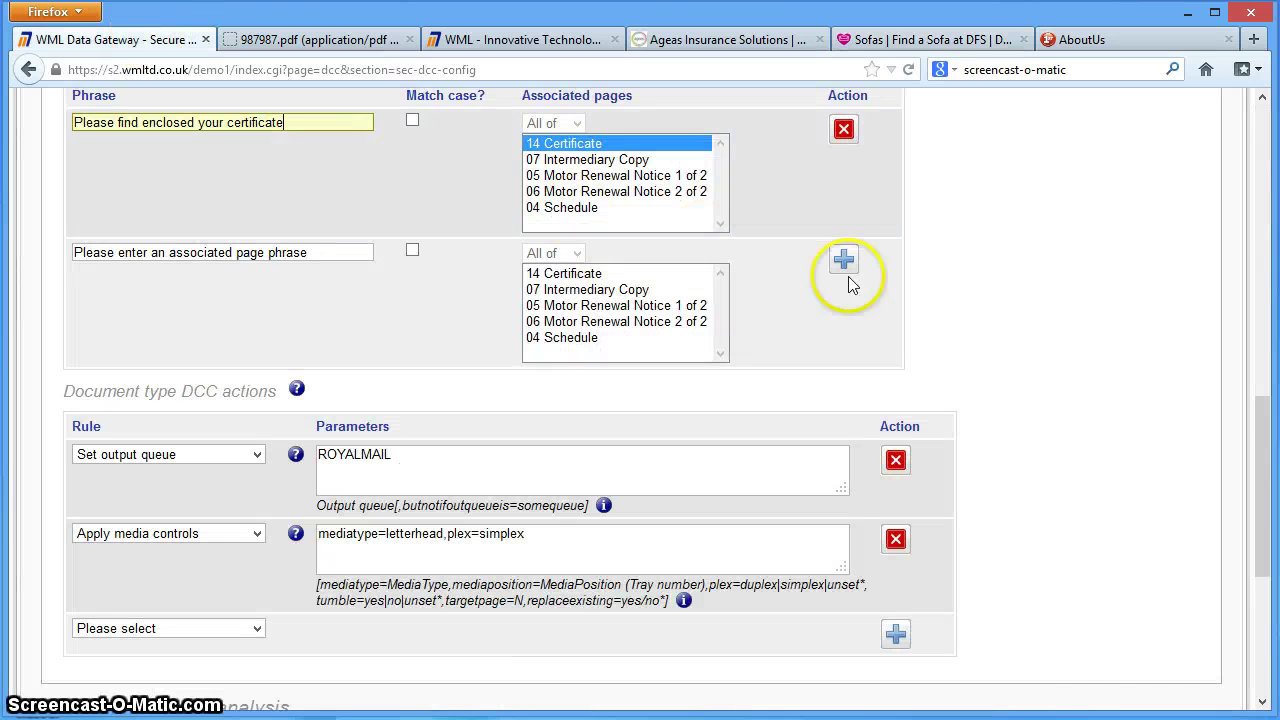
- Open the Template Manager in the Data section and load the Letter template
left_click_drag(1262, 400, 1265, 115)
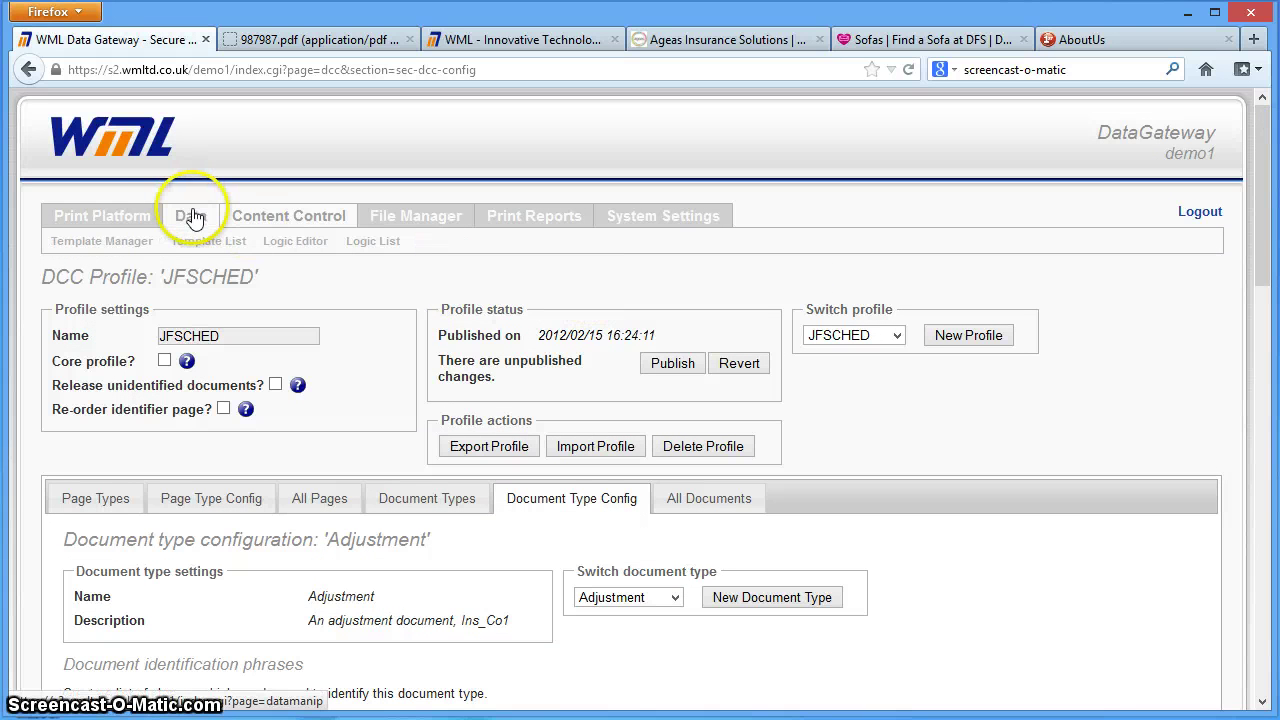
left_click(100, 241)
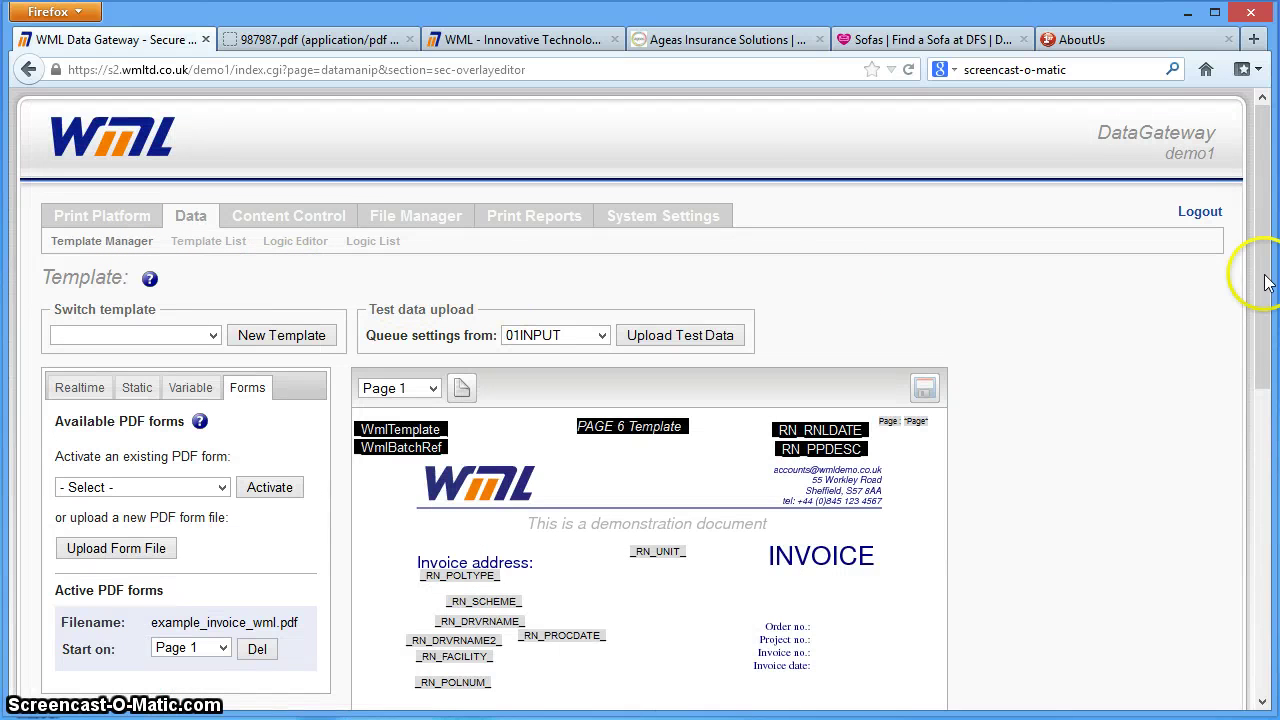
mouse_move(1265, 283)
left_mouse_down()
mouse_move(1265, 243)
mouse_move(1262, 353)
left_mouse_up()
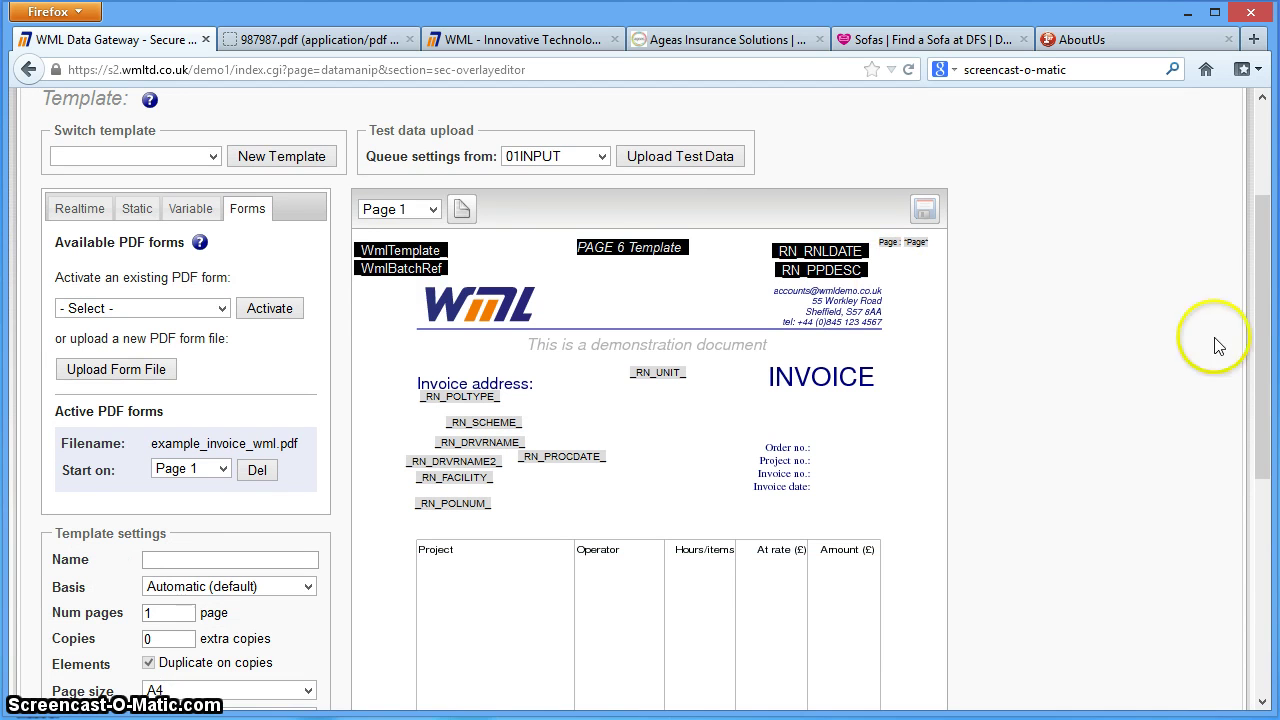
left_click(217, 157)
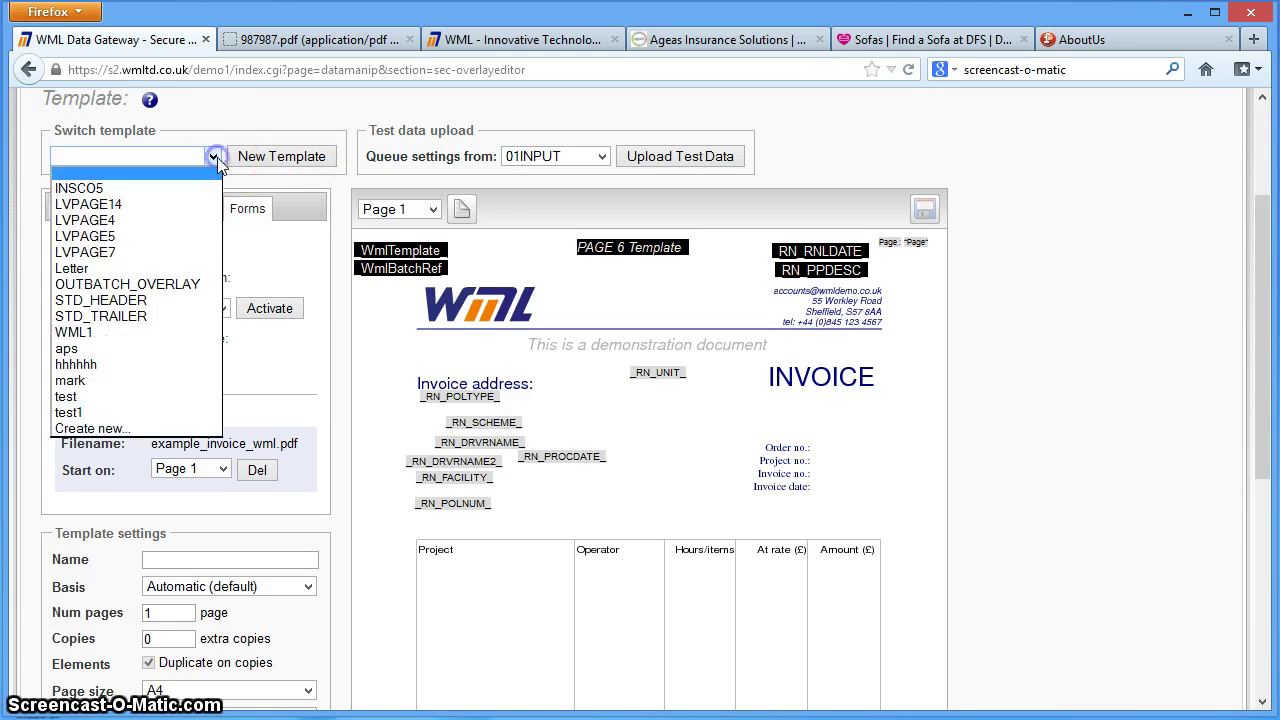
left_click(177, 270)
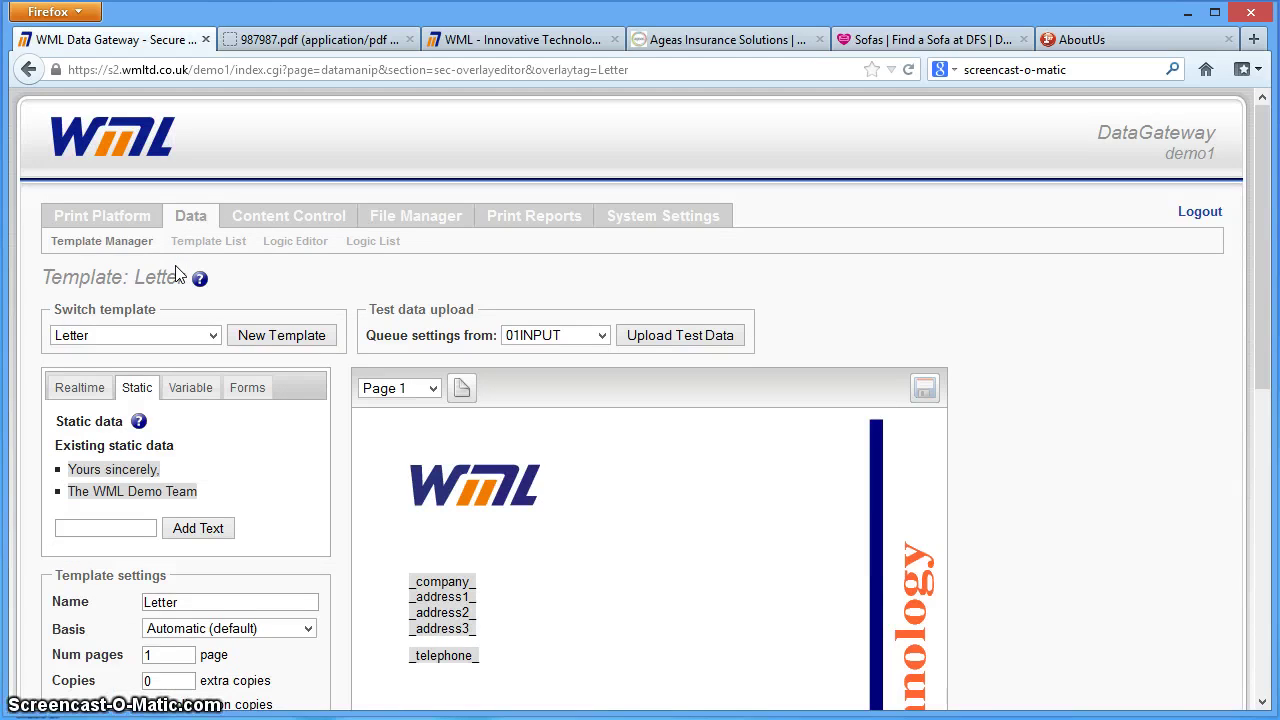
left_click_drag(1270, 262, 1260, 351)
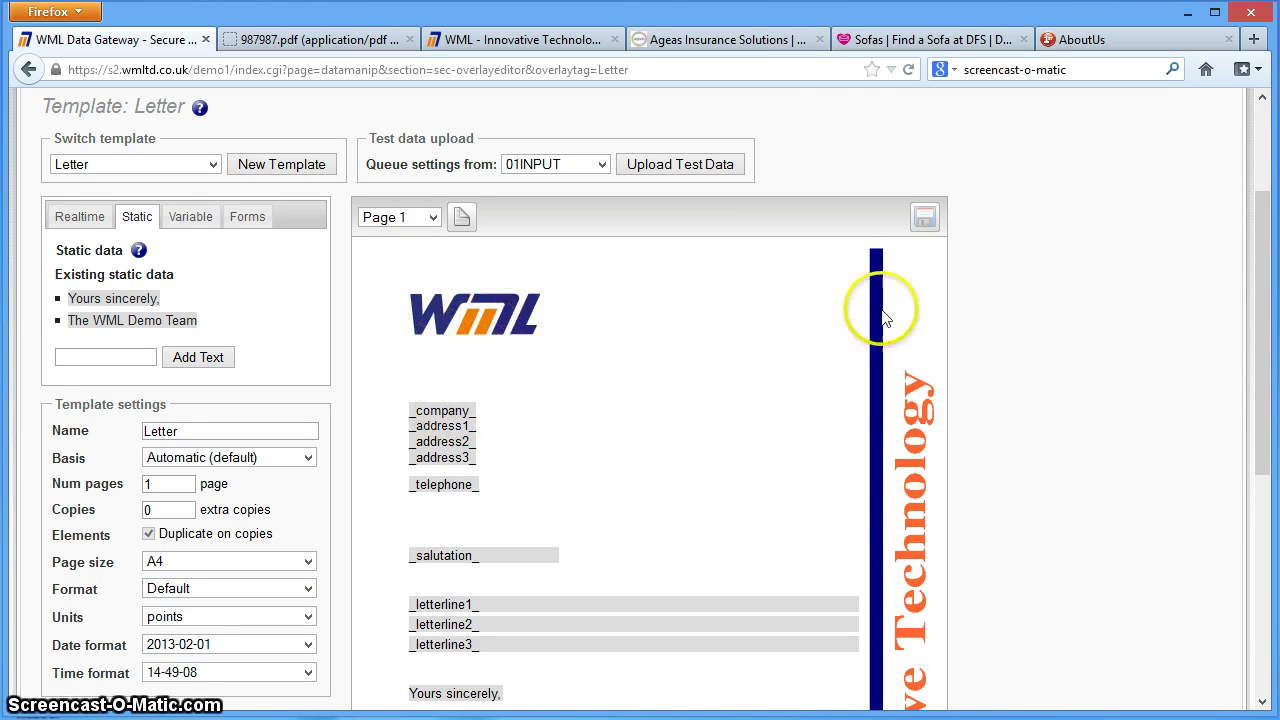
- Remove the active PDF form wml_letterhead.pdf from the Letter template
left_click(247, 217)
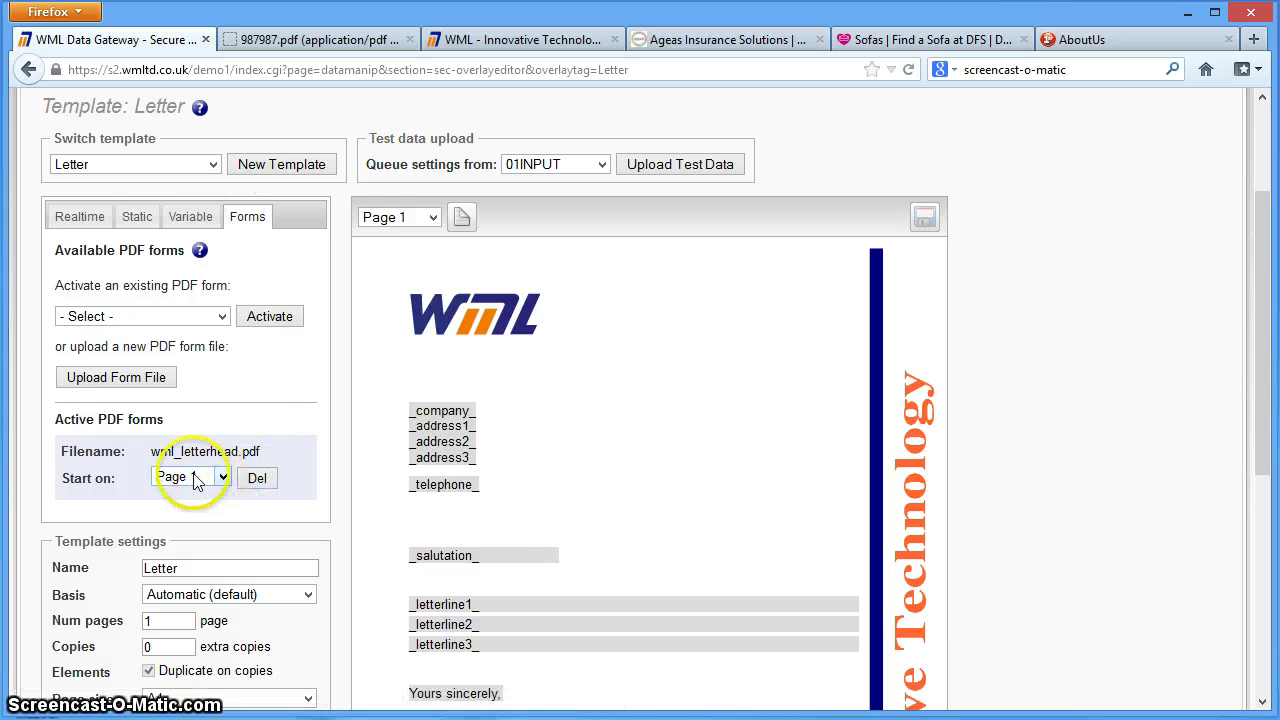
left_click(257, 478)
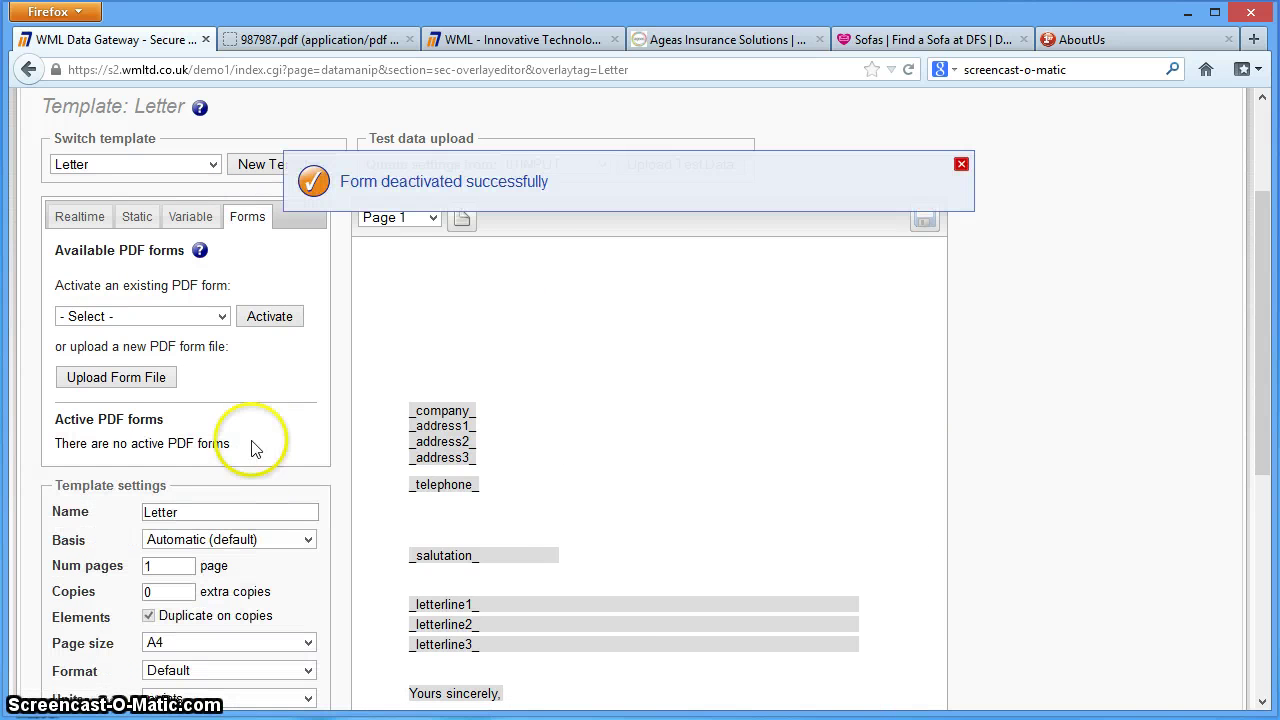
- Activate the existing PDF form wml_letterhead.pdf for the Letter template
left_click(224, 317)
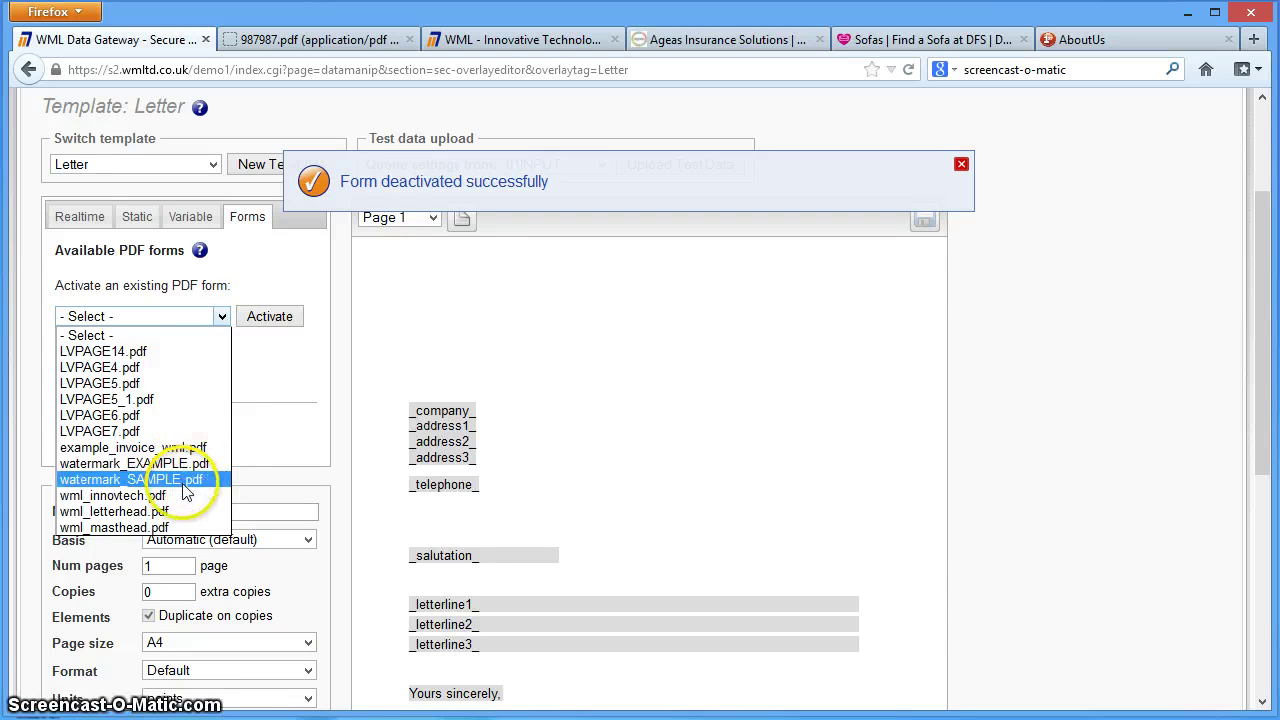
left_click(165, 512)
left_click(255, 320)
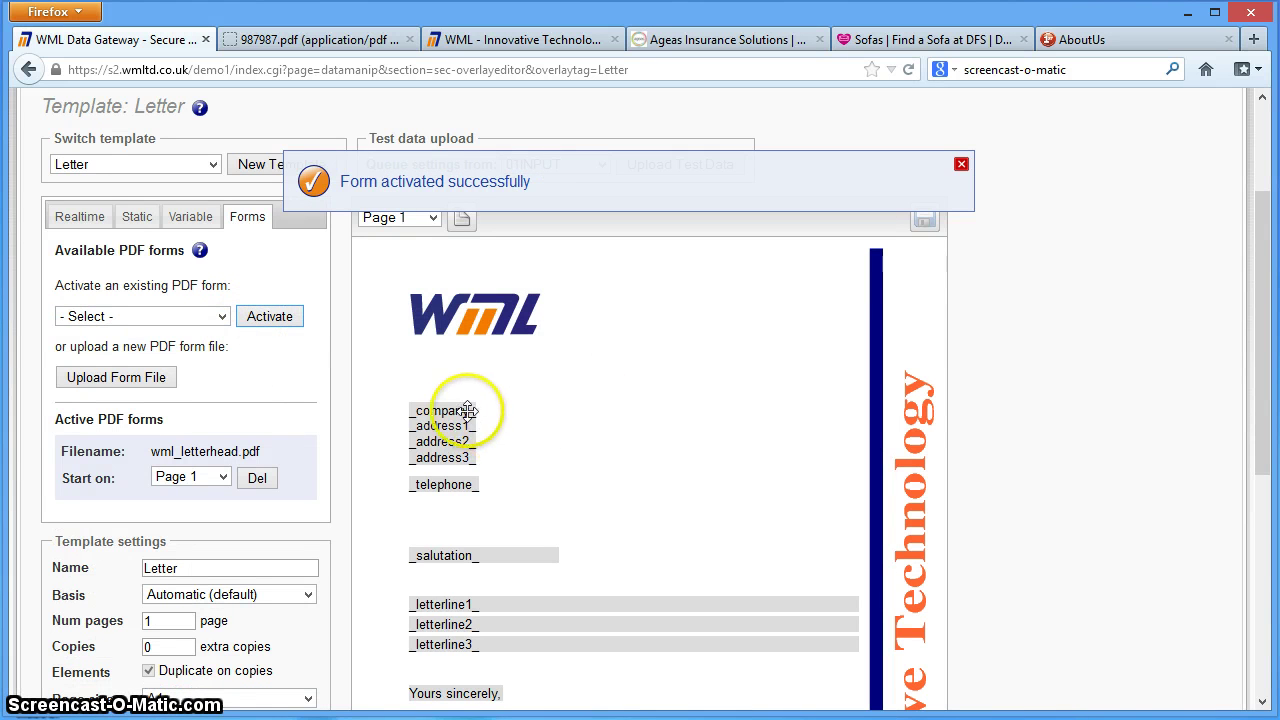
- Reposition the company, address and telephone fields below the letterhead logo, and display the example values of the variable data
left_click_drag(443, 405, 449, 380)
left_click_drag(447, 425, 434, 503)
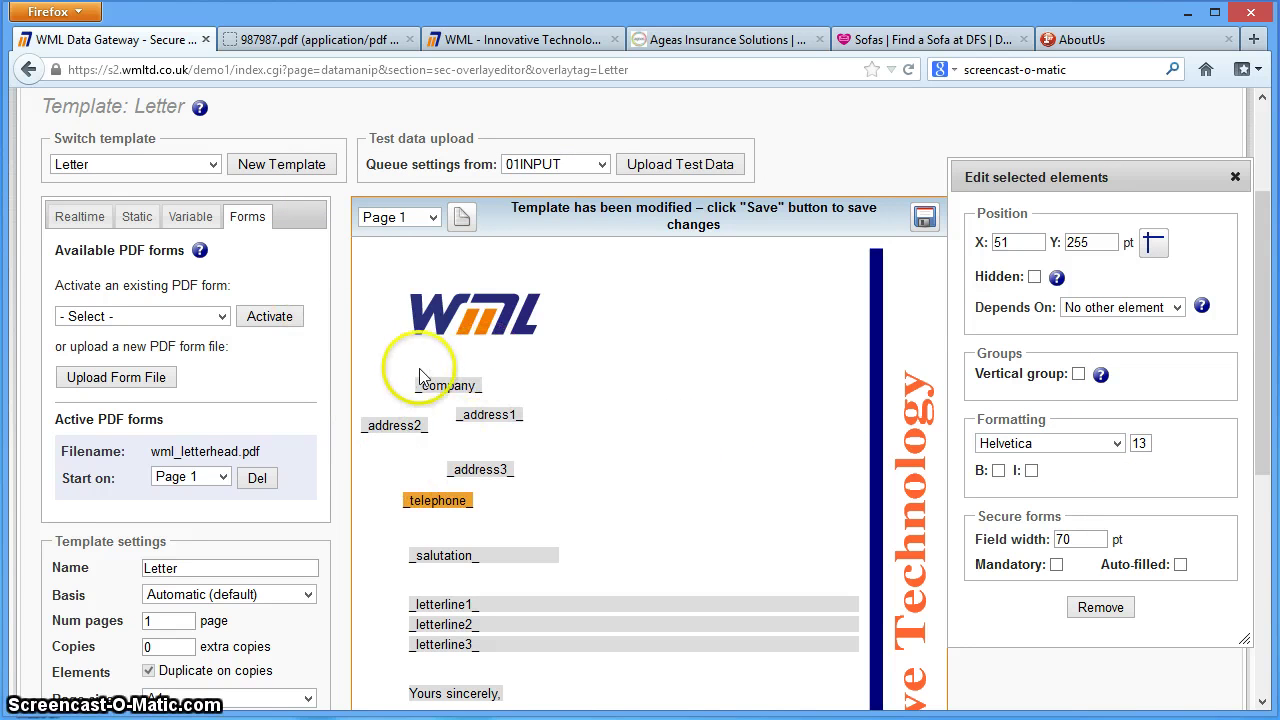
left_click(187, 222)
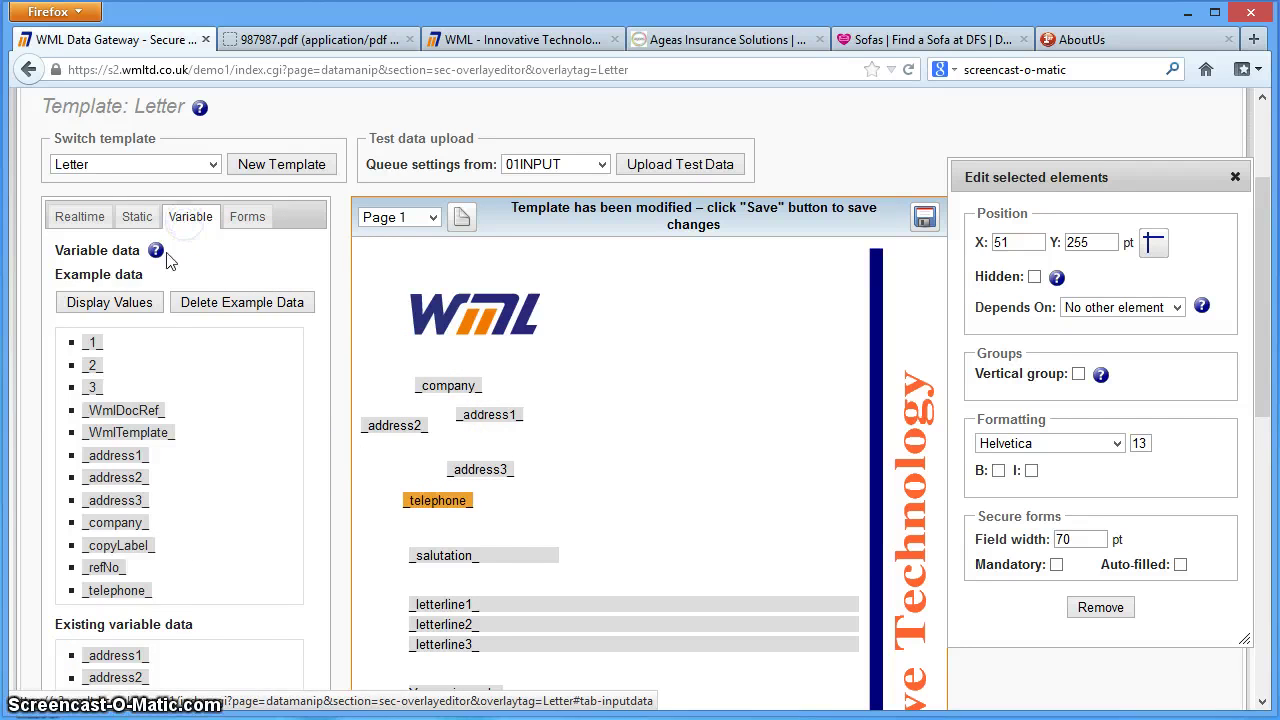
left_click(130, 310)
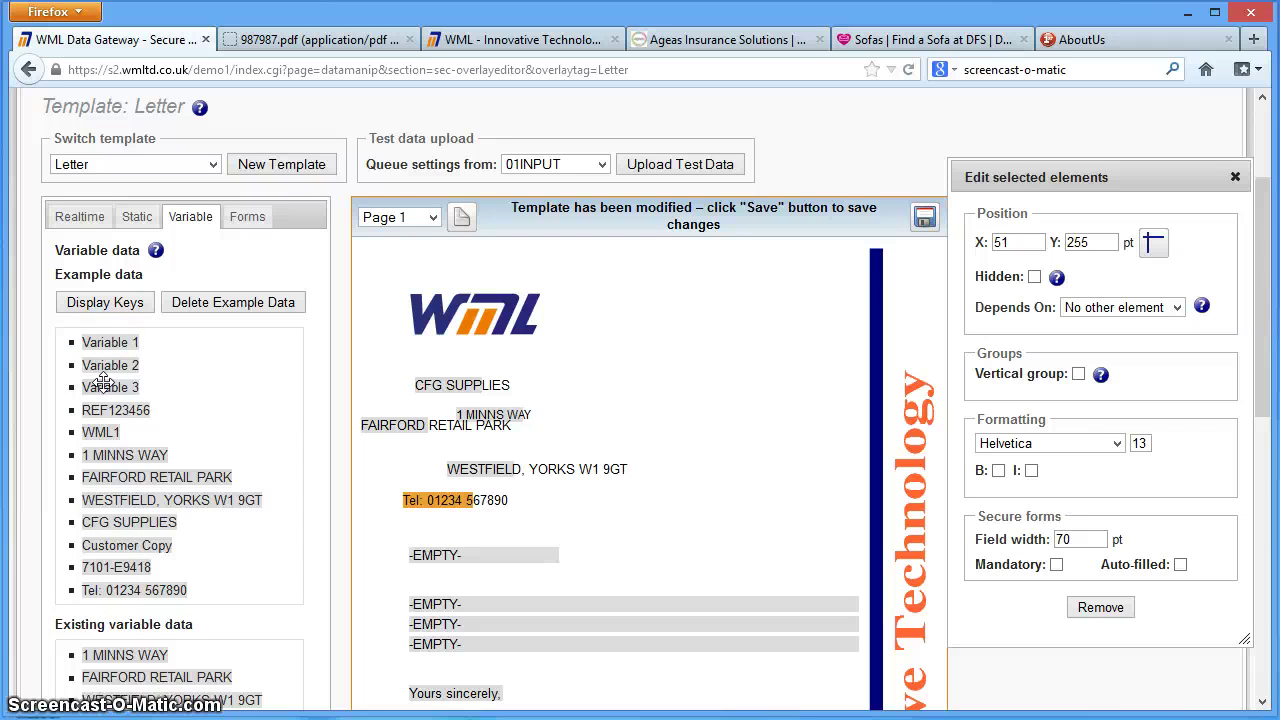
- Add the static text "Hello" and place it beside the logo at about X 259, Y 97 pt
left_click(140, 220)
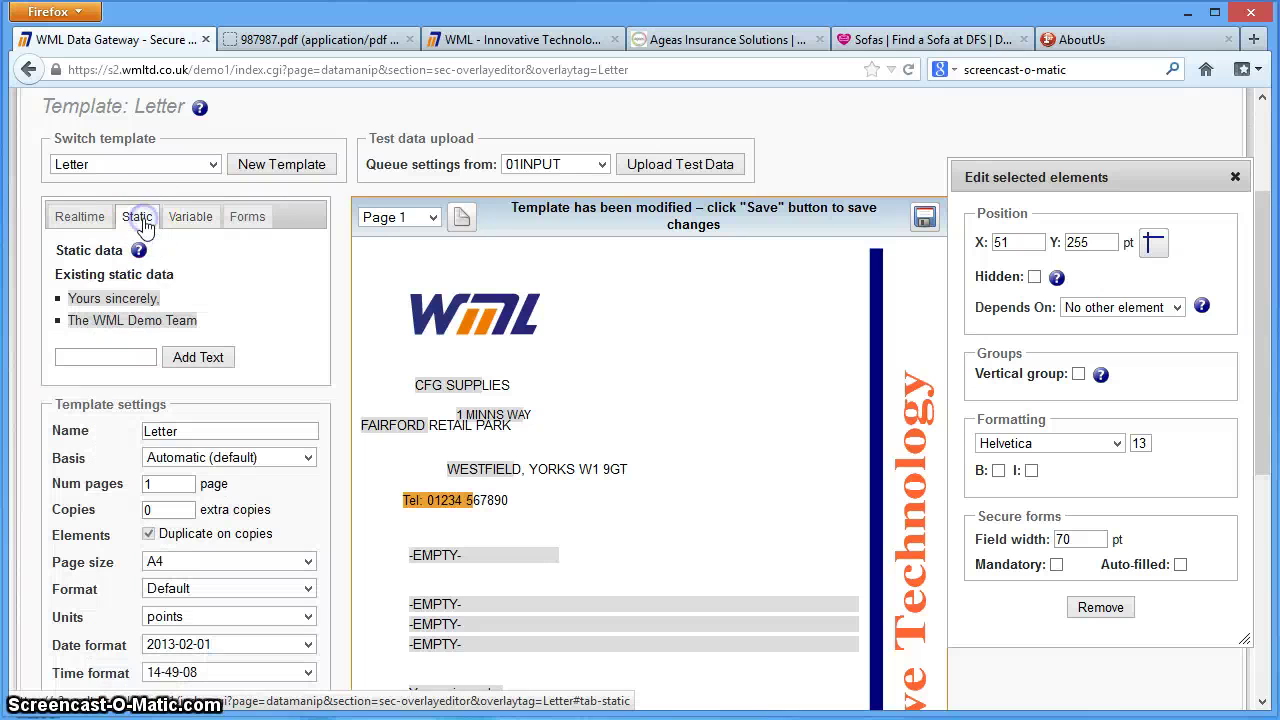
left_click(111, 355)
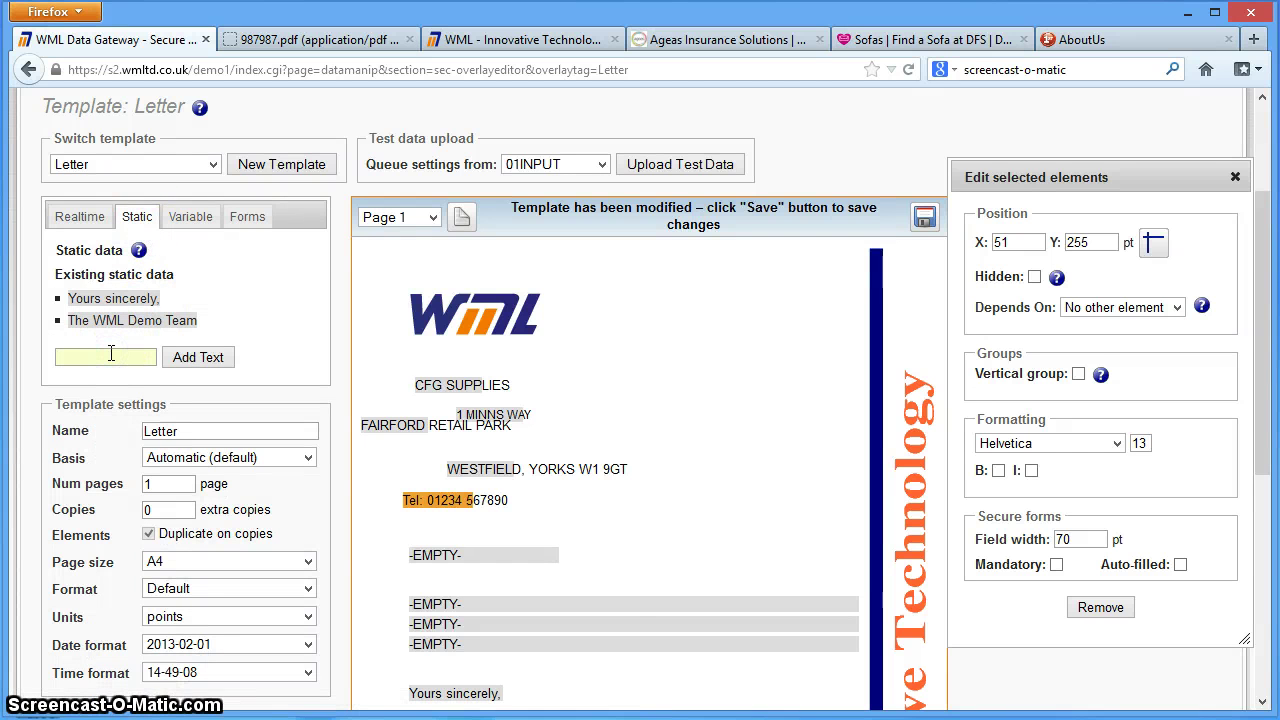
left_click(205, 359)
left_click_drag(362, 376, 611, 337)
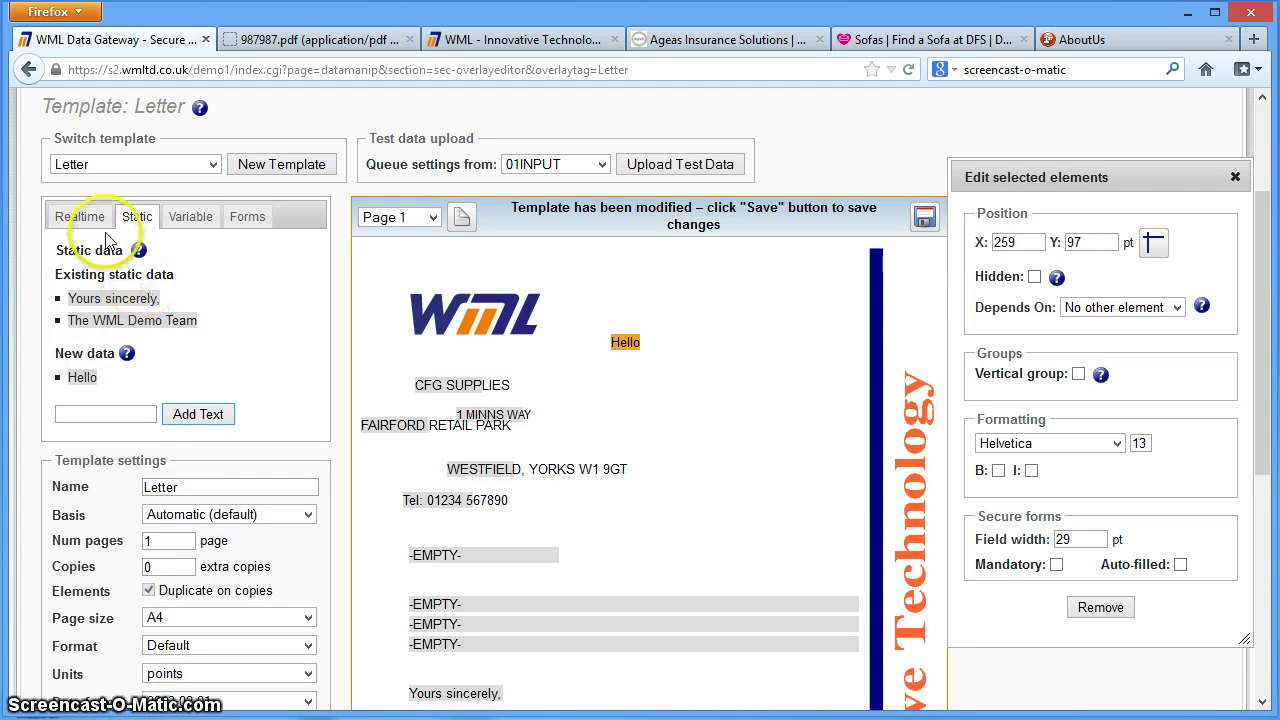
- Place the realtime Date element at about X 260, Y 19 pt and the Time element at about X 310, Y 17 pt
left_click(80, 216)
left_click_drag(86, 274, 612, 258)
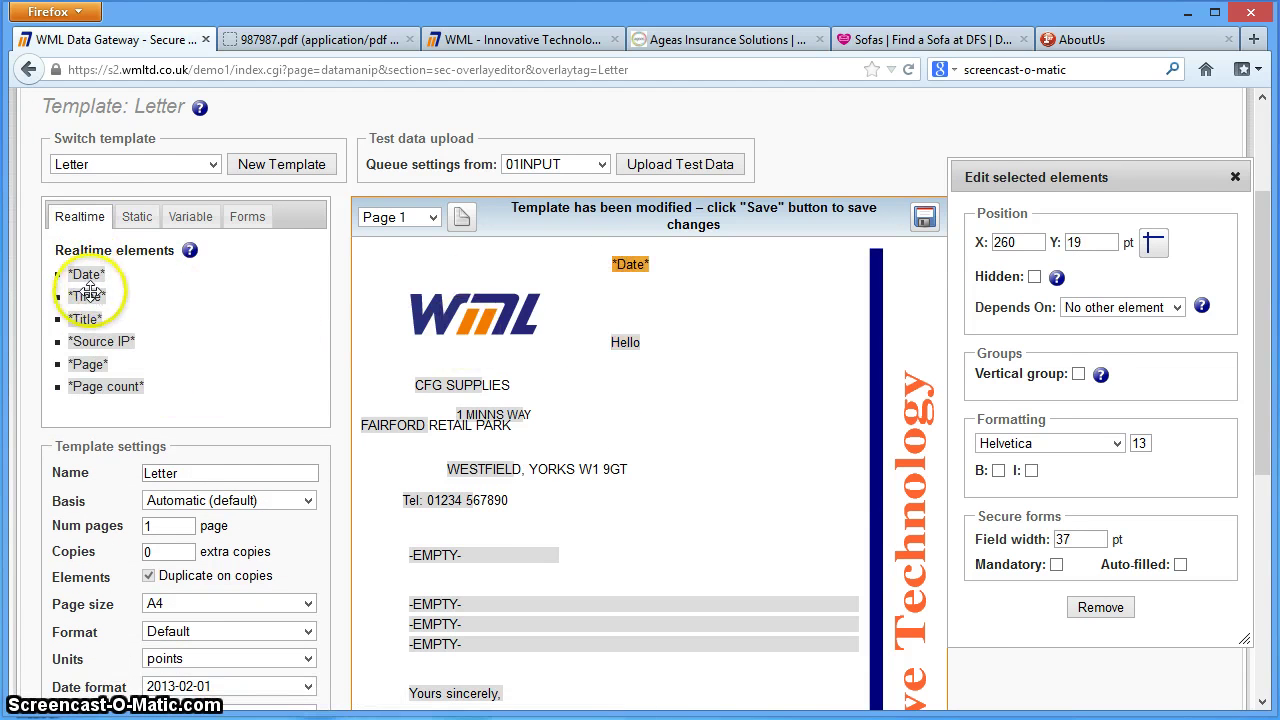
left_click_drag(87, 296, 662, 253)
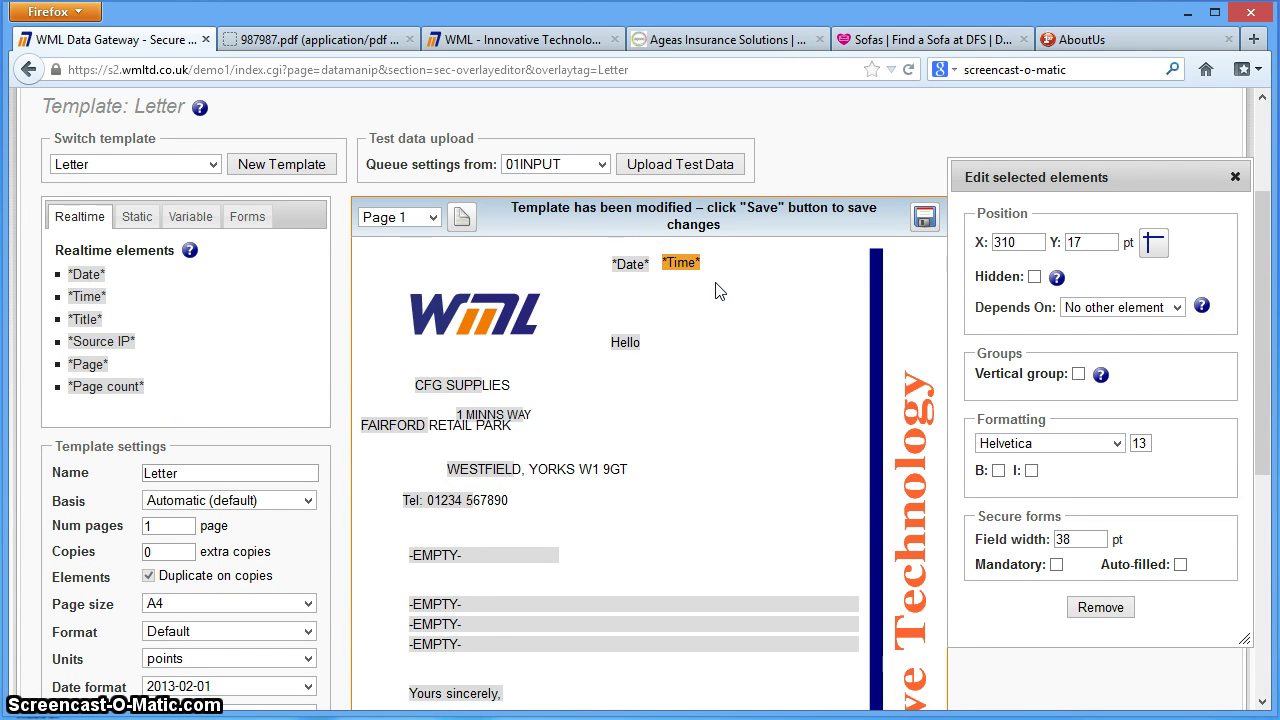
left_click(731, 273)
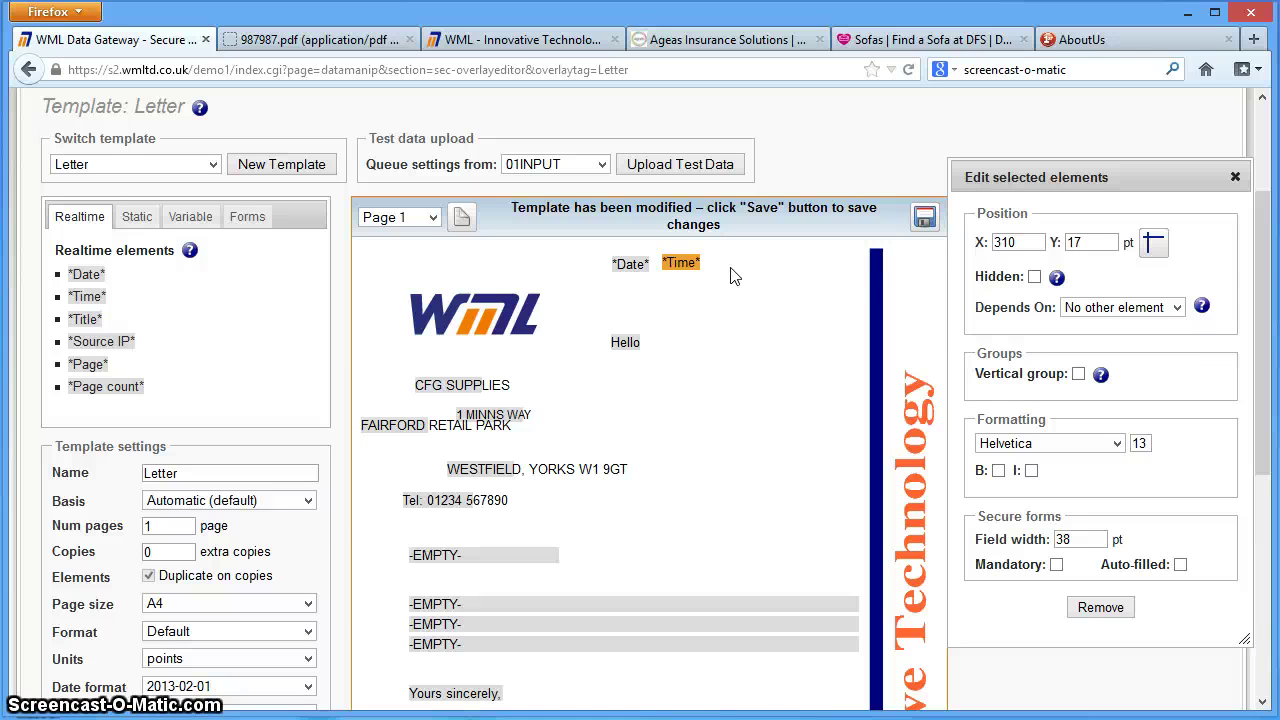
- Look at the 1st Central About Us website, then return to the Data Gateway
scroll(1268, 300, "up", 3)
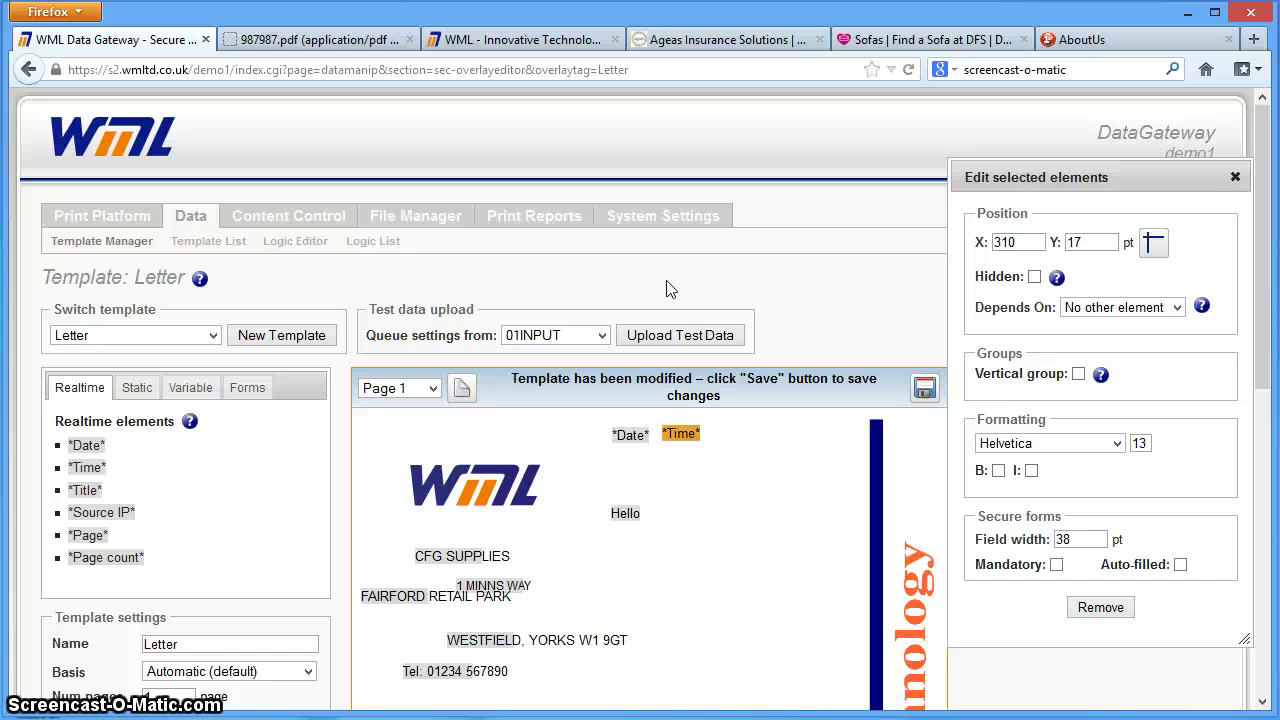
left_click(663, 186)
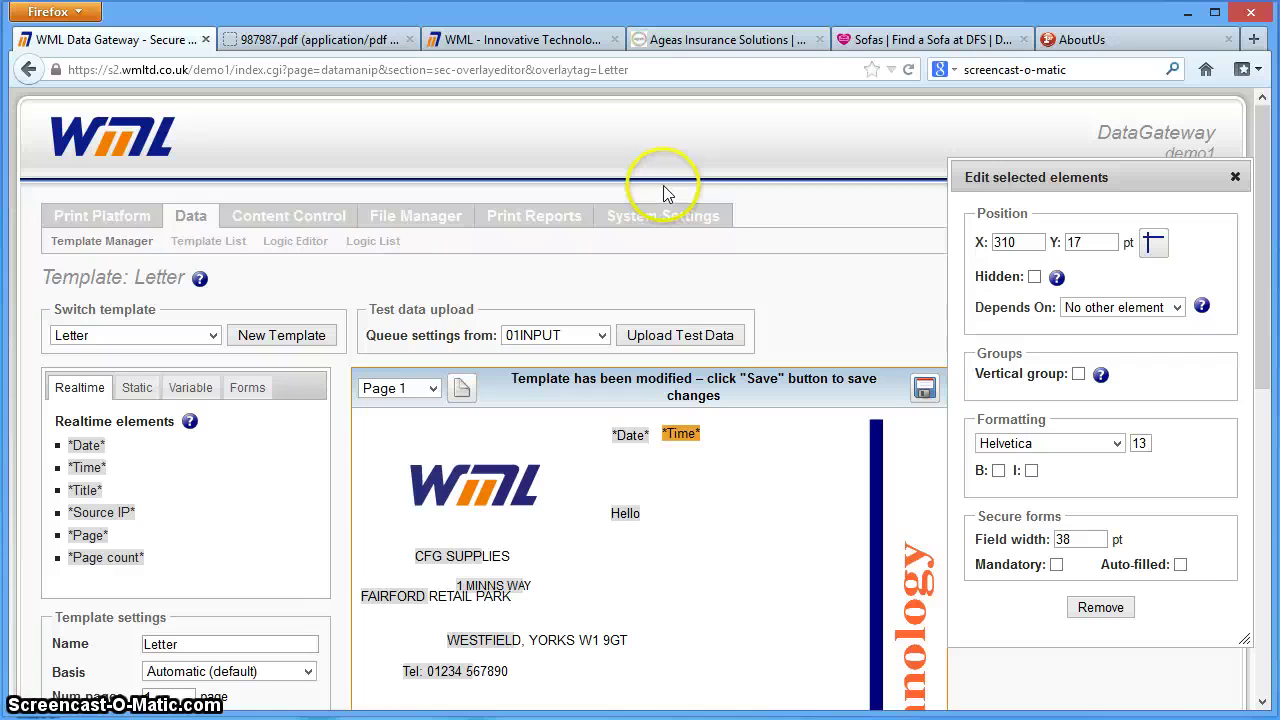
left_click(1092, 40)
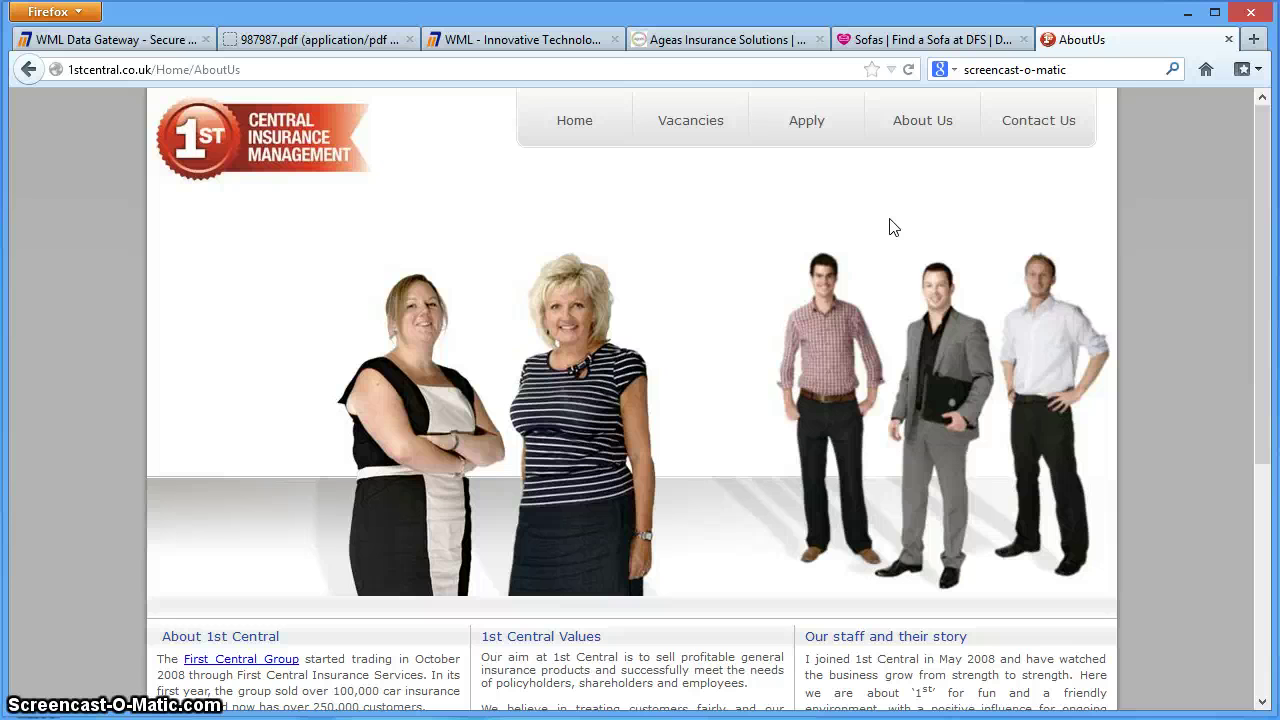
left_click(135, 45)
- Open the Content Control profiles and review the Adjustment document type's identification phrases in the JFSCHED profile
mouse_move(305, 218)
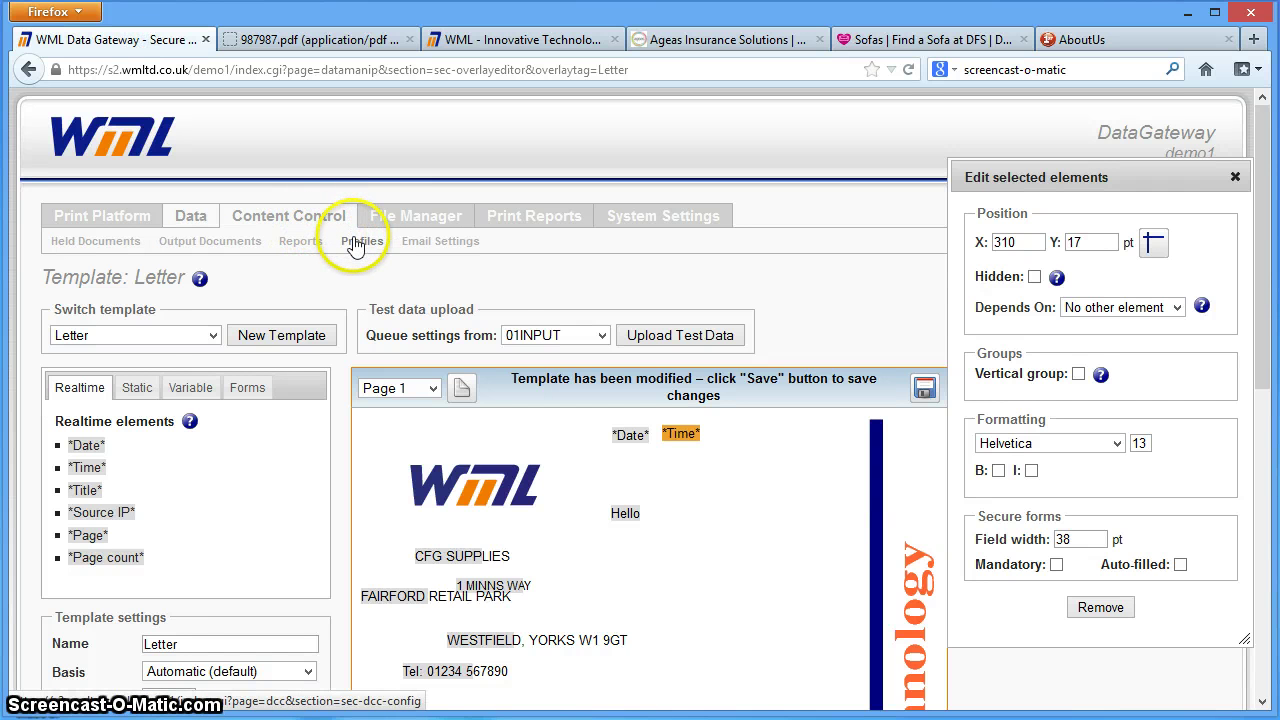
left_click(355, 245)
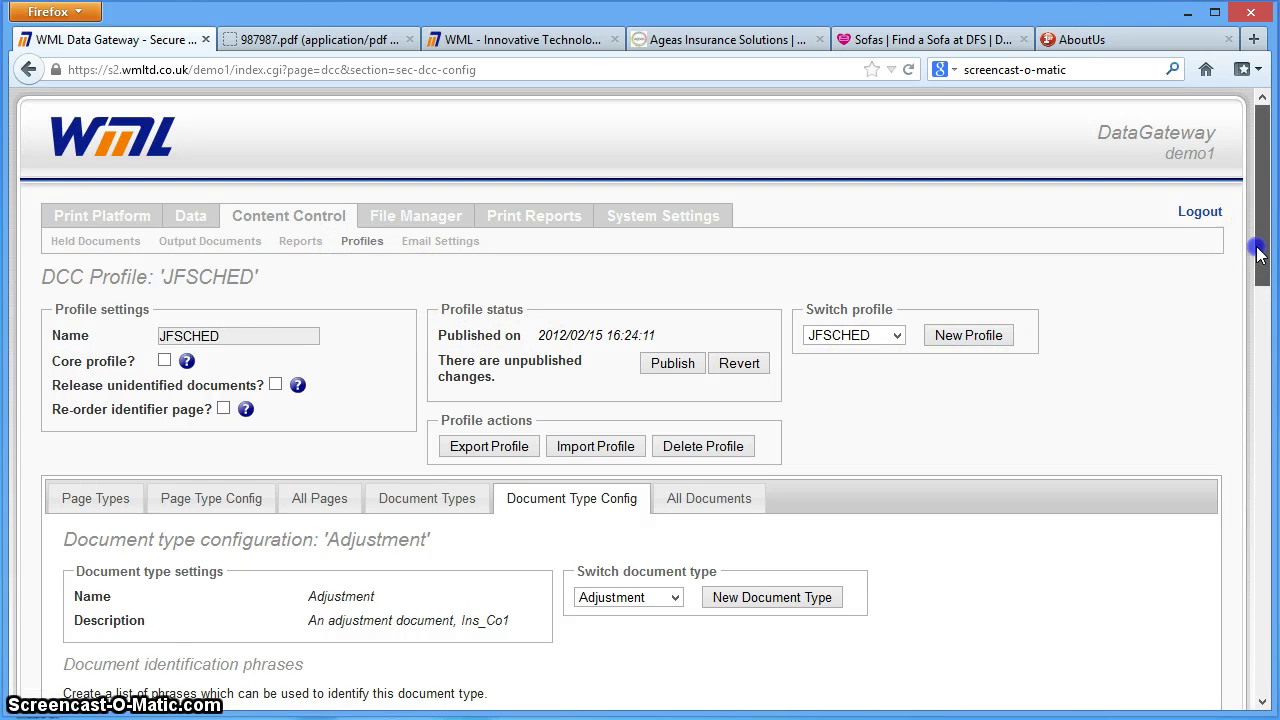
left_click_drag(1258, 254, 1272, 384)
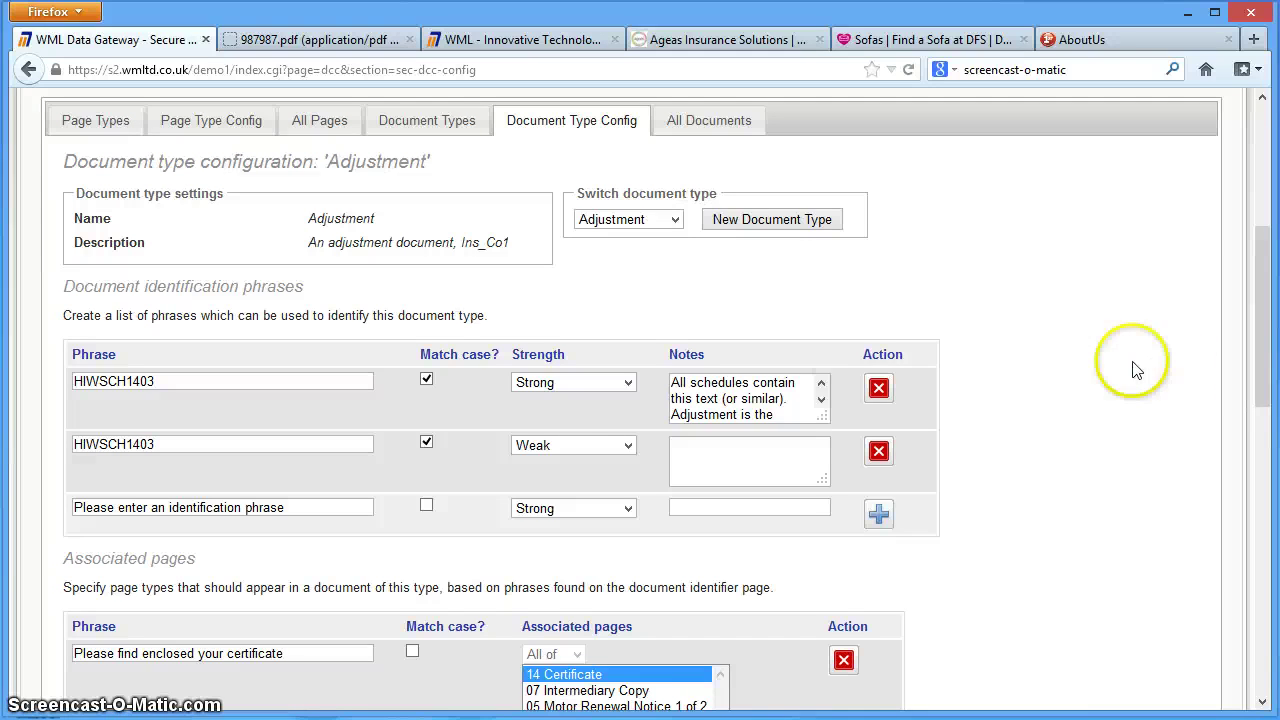
- Show the page type configuration of 04 Schedule and review its DCC actions
left_click(214, 128)
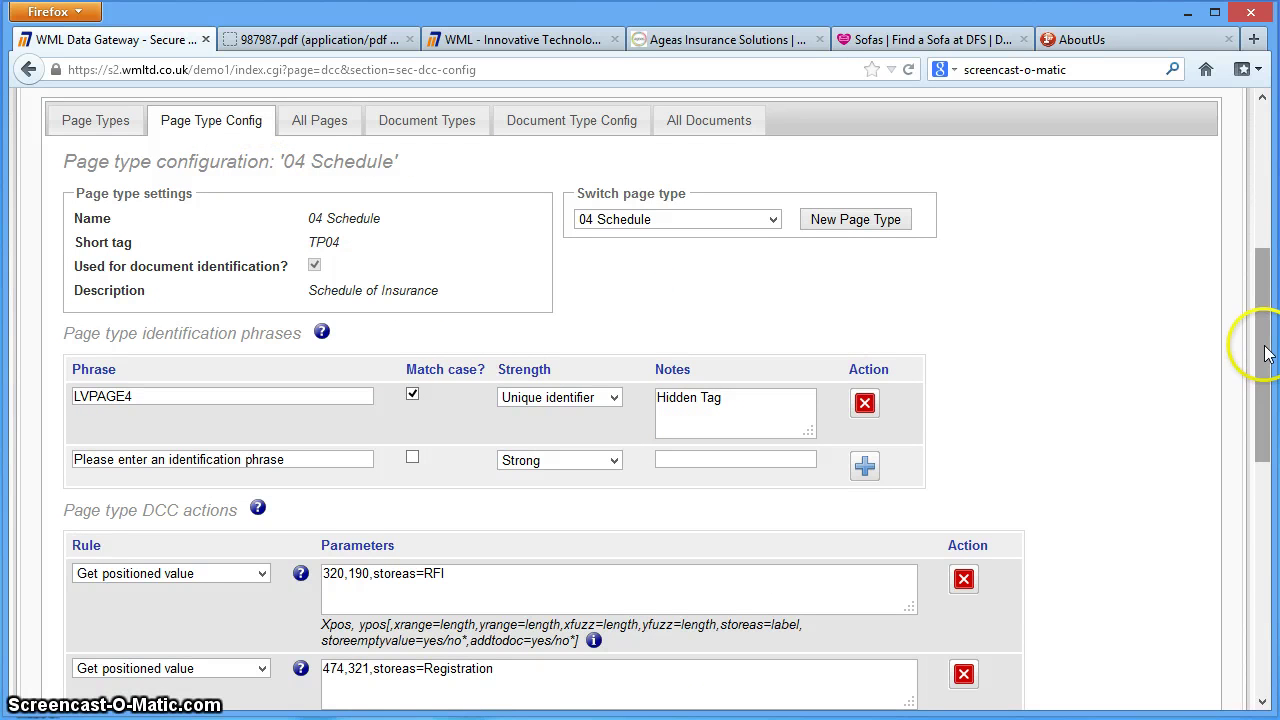
left_click_drag(1265, 353, 1265, 353)
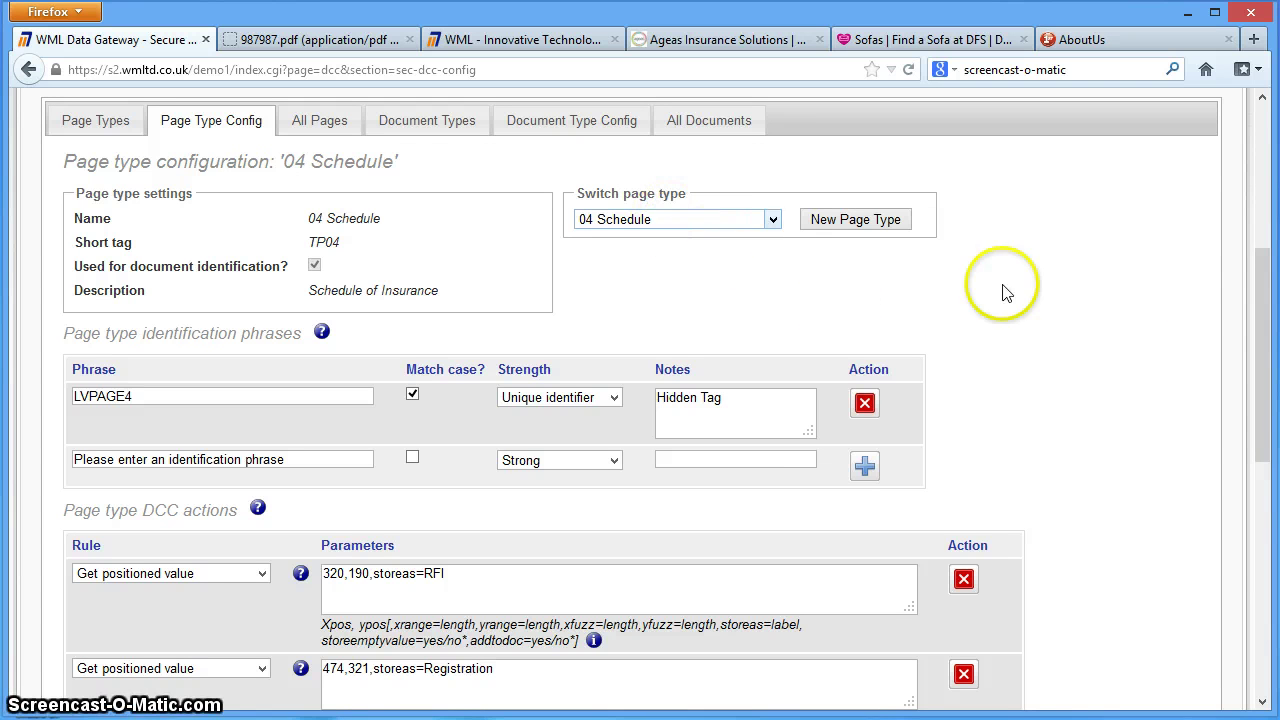
left_click_drag(1260, 288, 1264, 426)
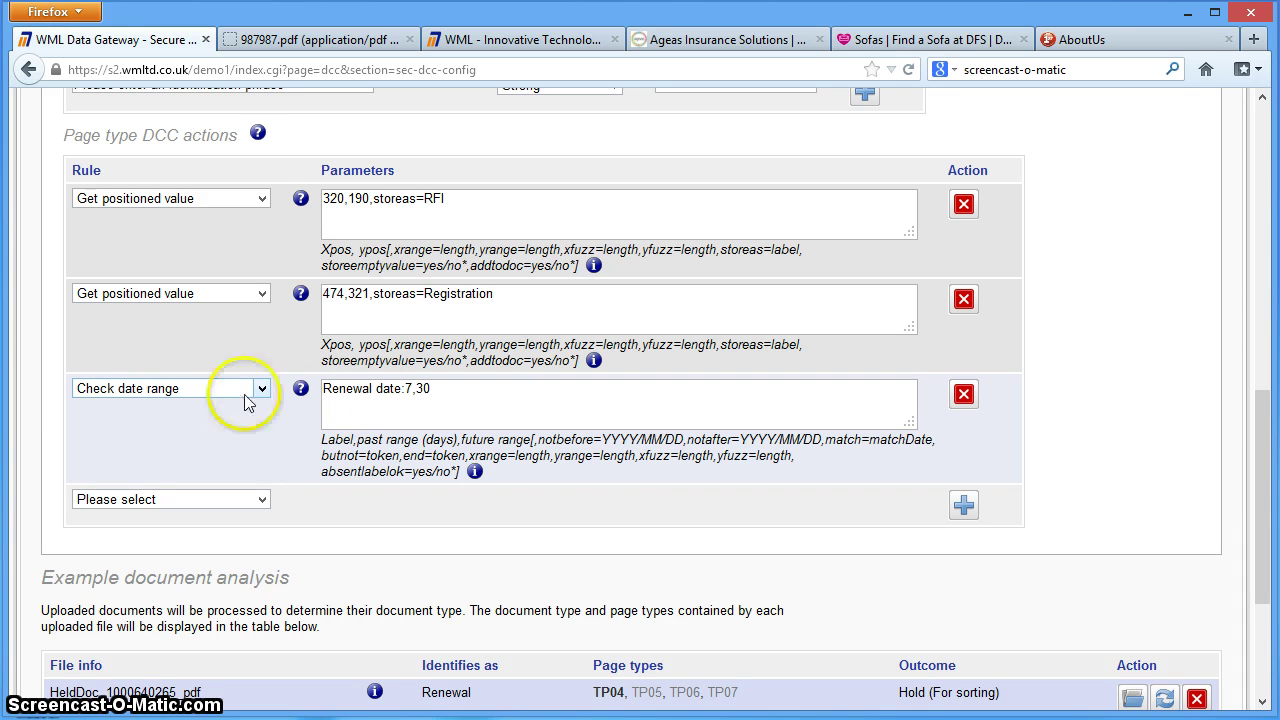
- Examine the Check date range rule's parameters: the Renewal date label, the past range and the future range in days
left_click(324, 387)
left_click_drag(324, 387, 405, 394)
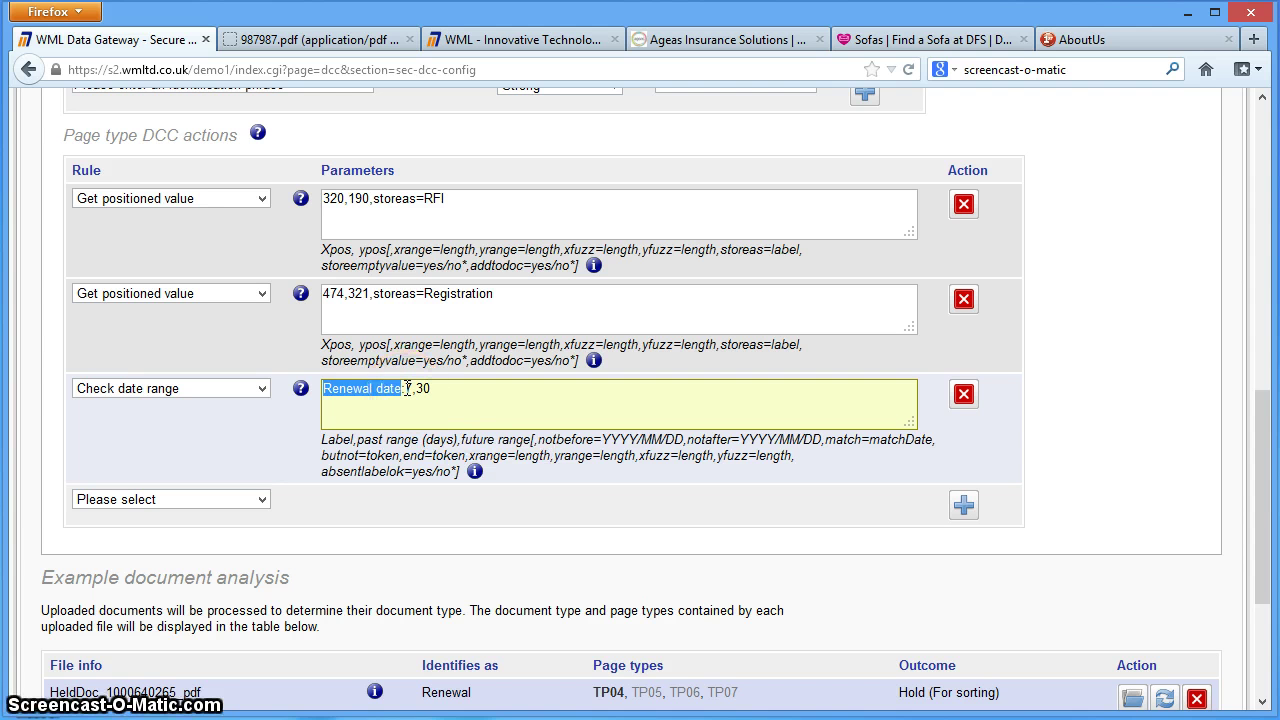
double_click(408, 388)
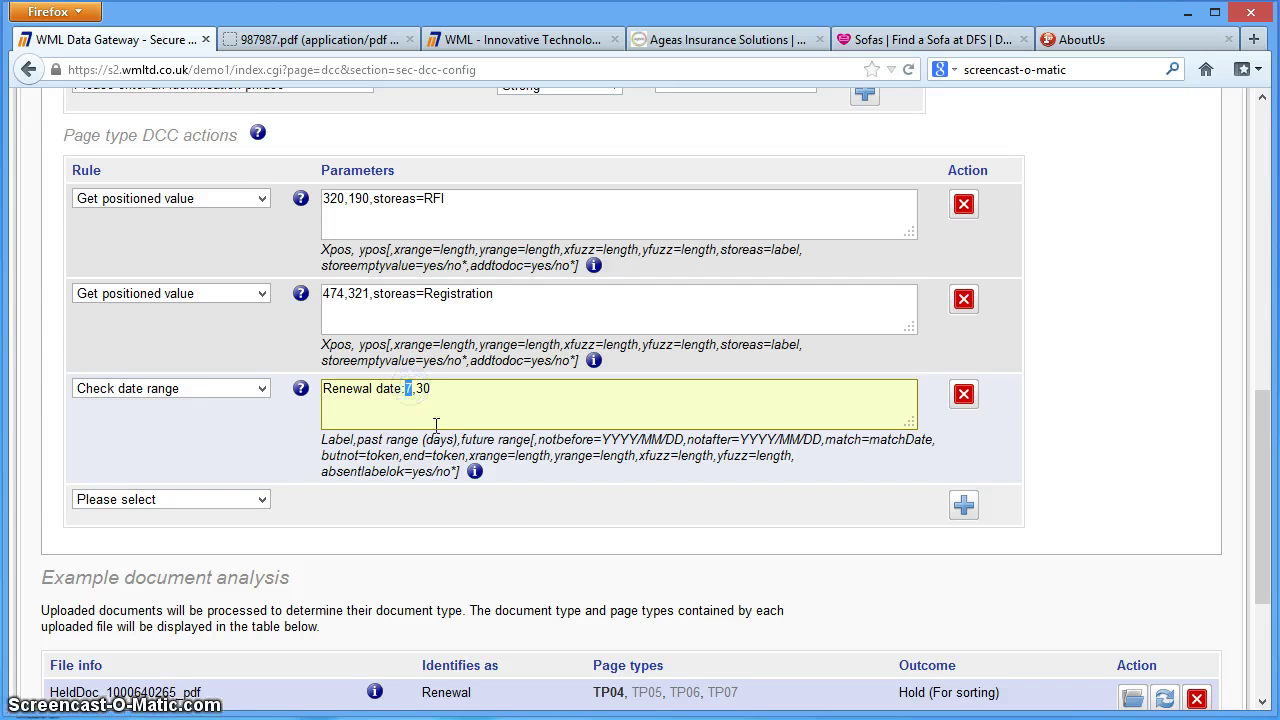
double_click(418, 389)
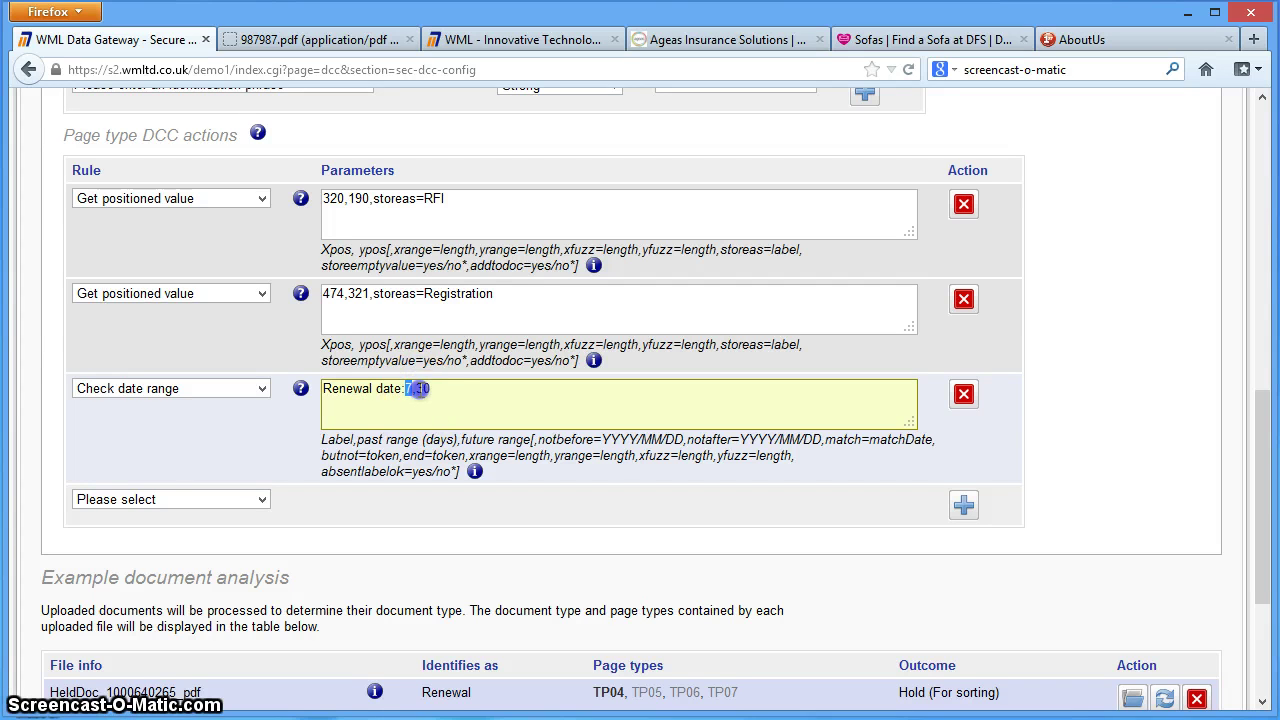
double_click(422, 389)
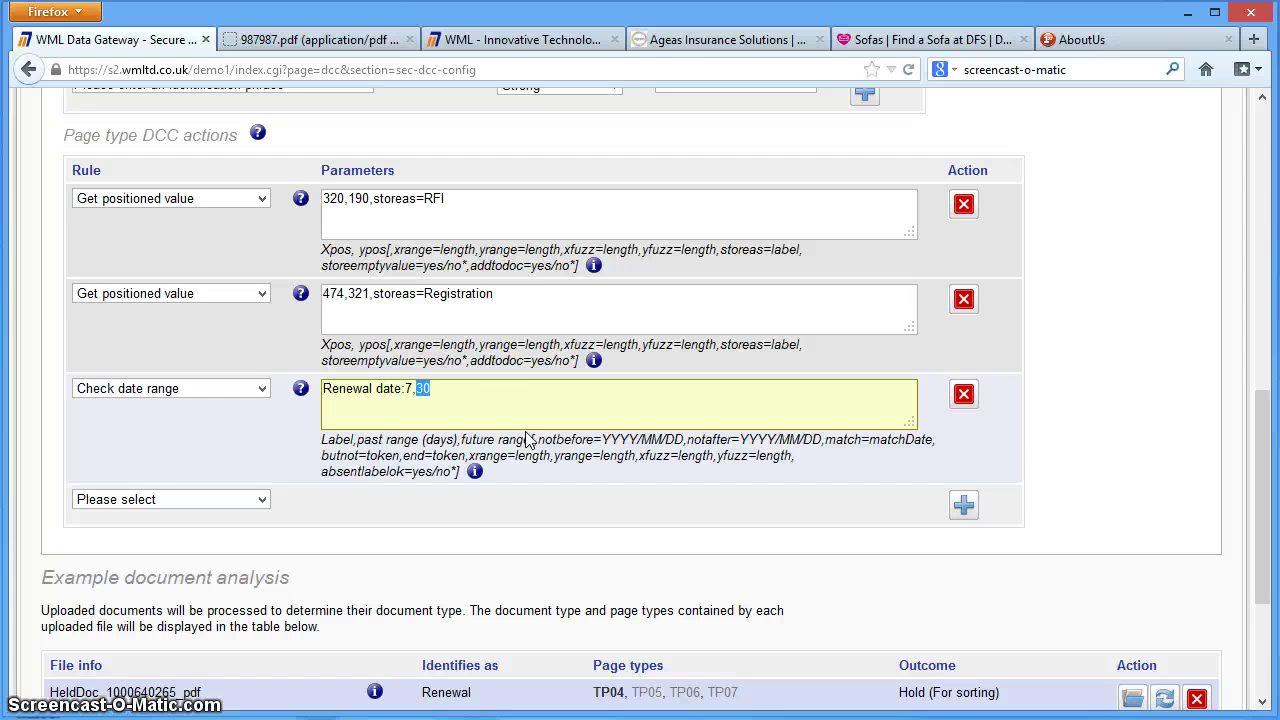
- Look through the rules available for a new page type DCC action without choosing one
left_click(263, 500)
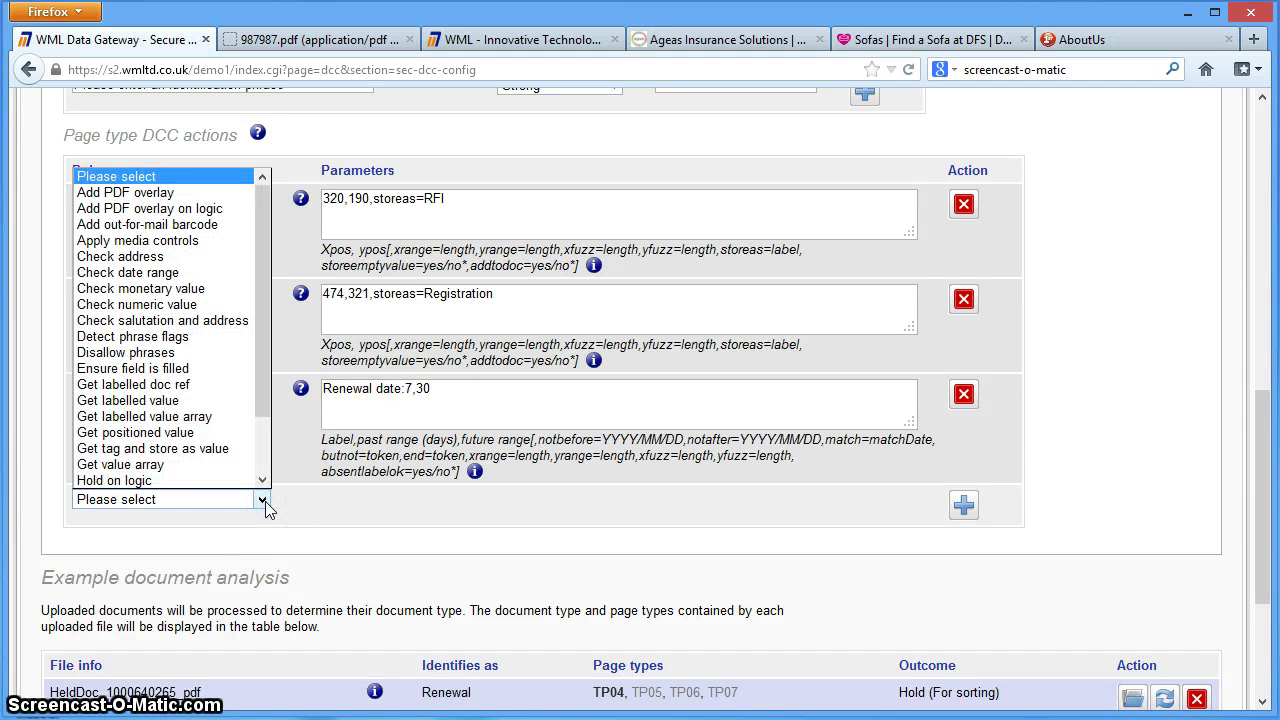
left_click(205, 309)
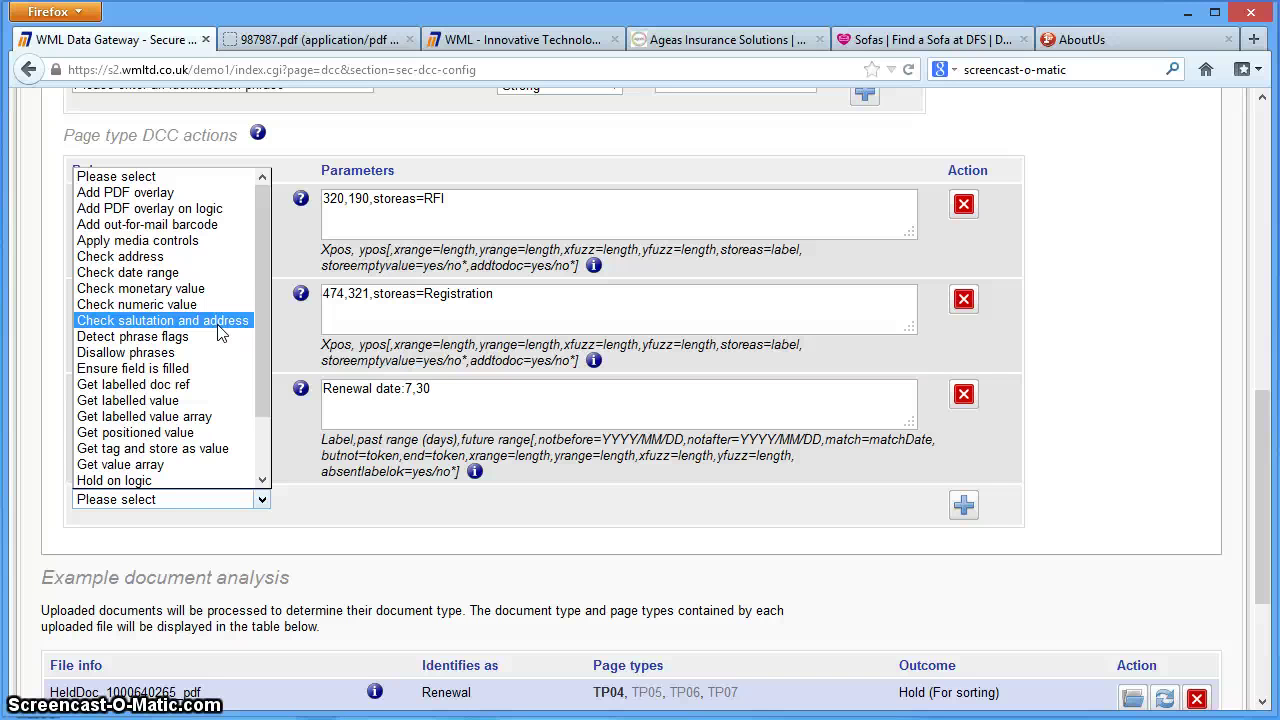
left_click(405, 562)
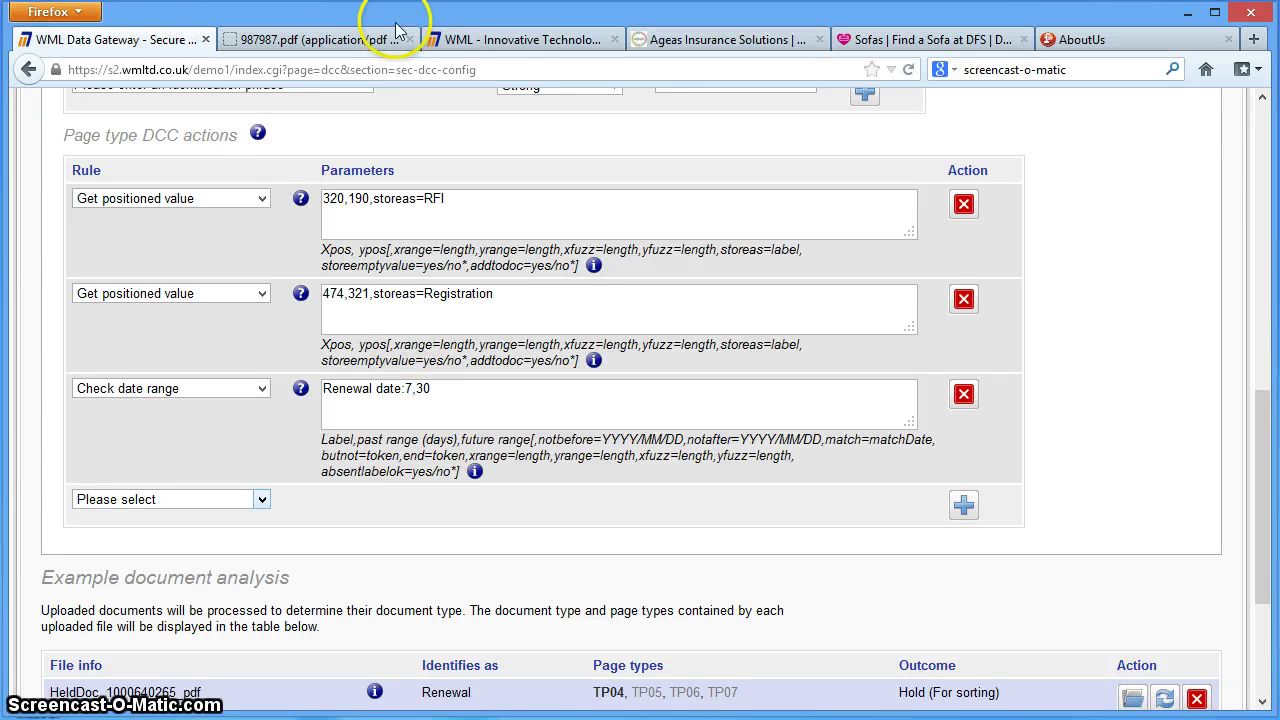
- Switch to the WML company website and view its overview of document solutions
left_click(522, 38)
left_click(552, 197)
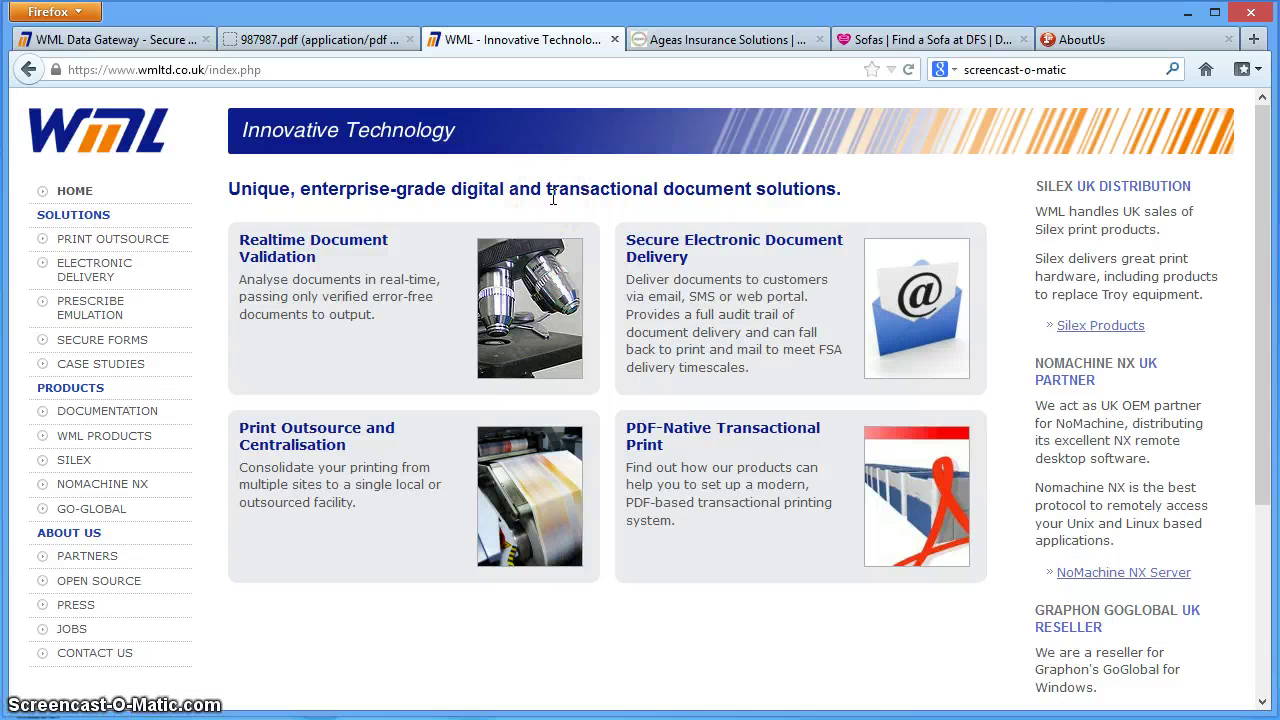